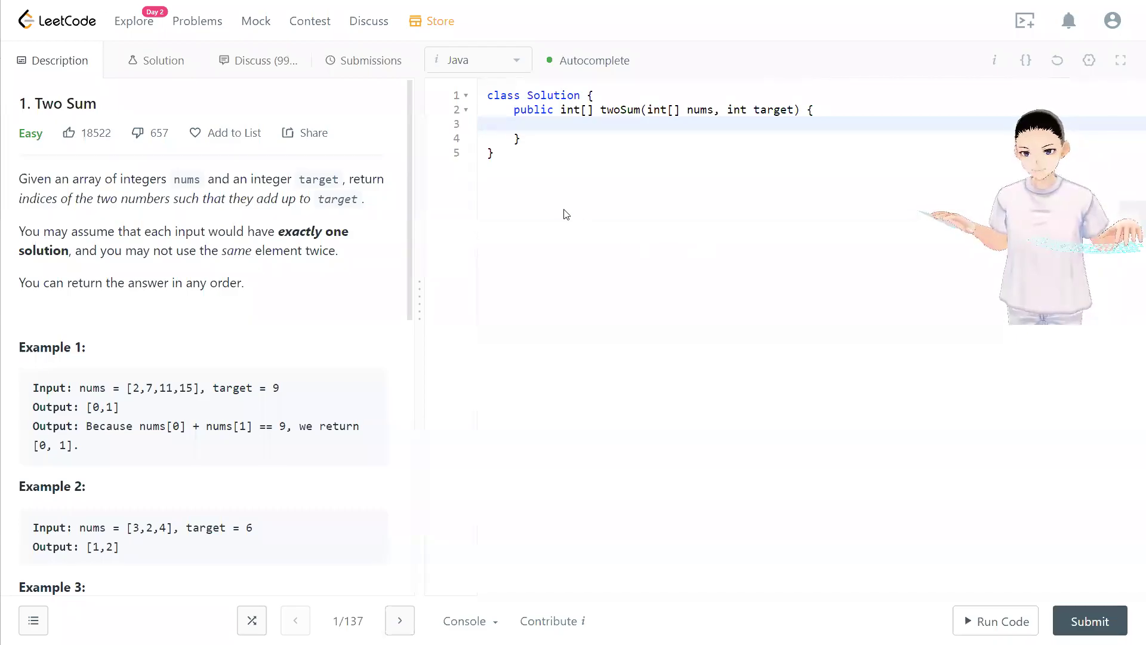
Step: Highlight Example 1's 2, 7, target 9 and output indices 0, 1, then Example 2's array 3,2,4
drag(423, 215, 423, 215)
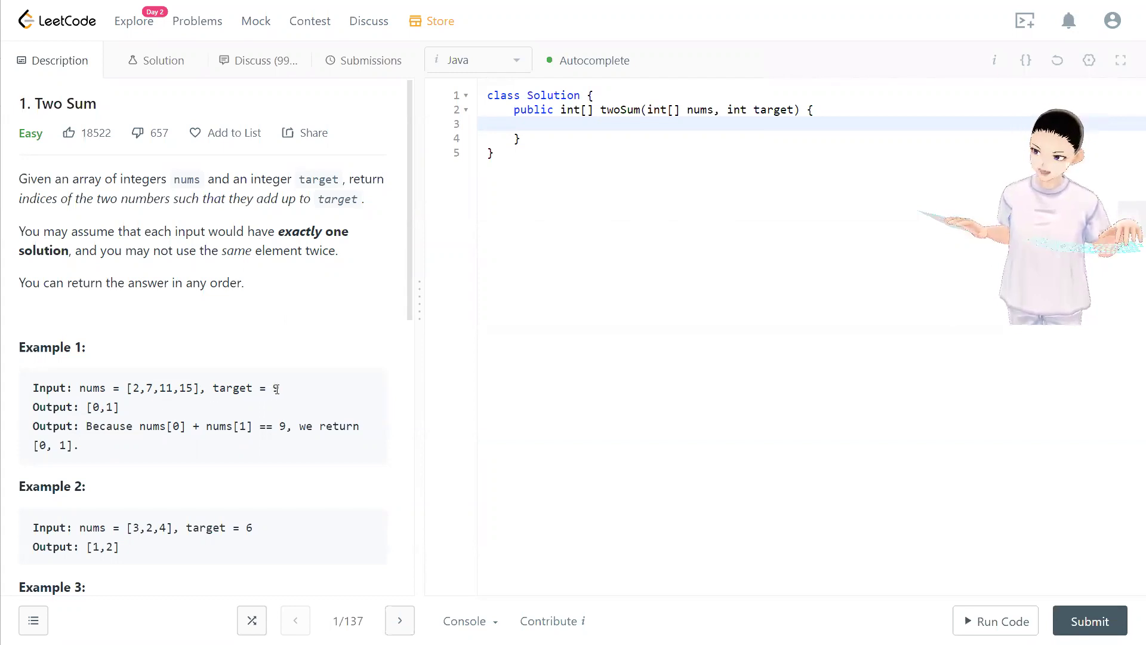
double_click(134, 388)
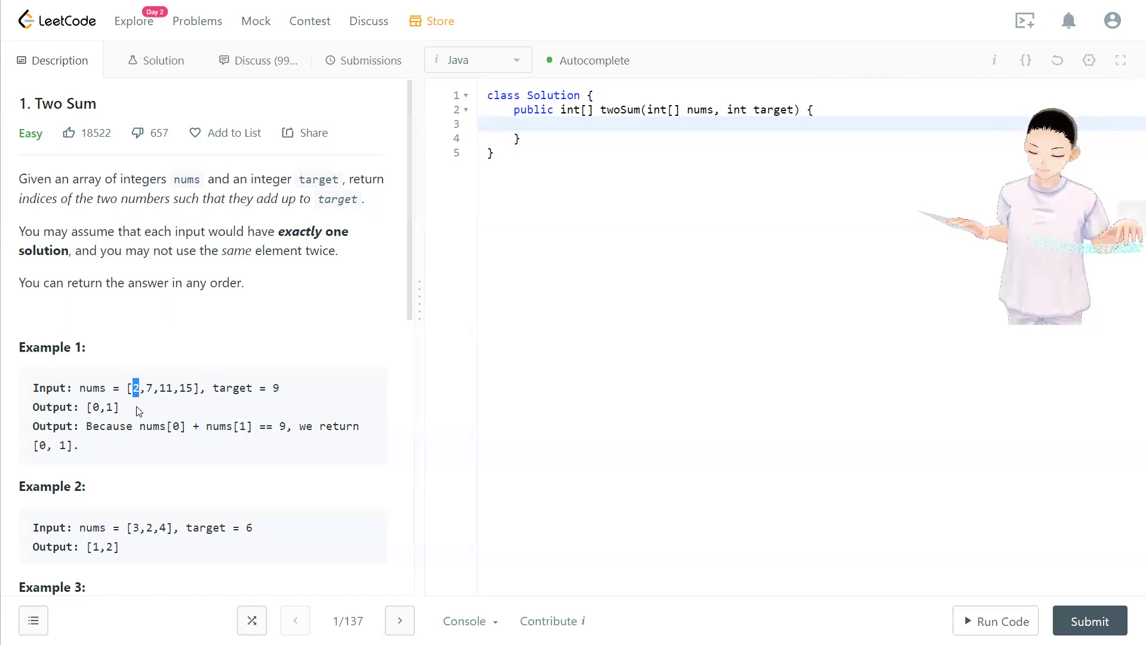
click(277, 386)
double_click(276, 387)
scroll(154, 452, down, 3)
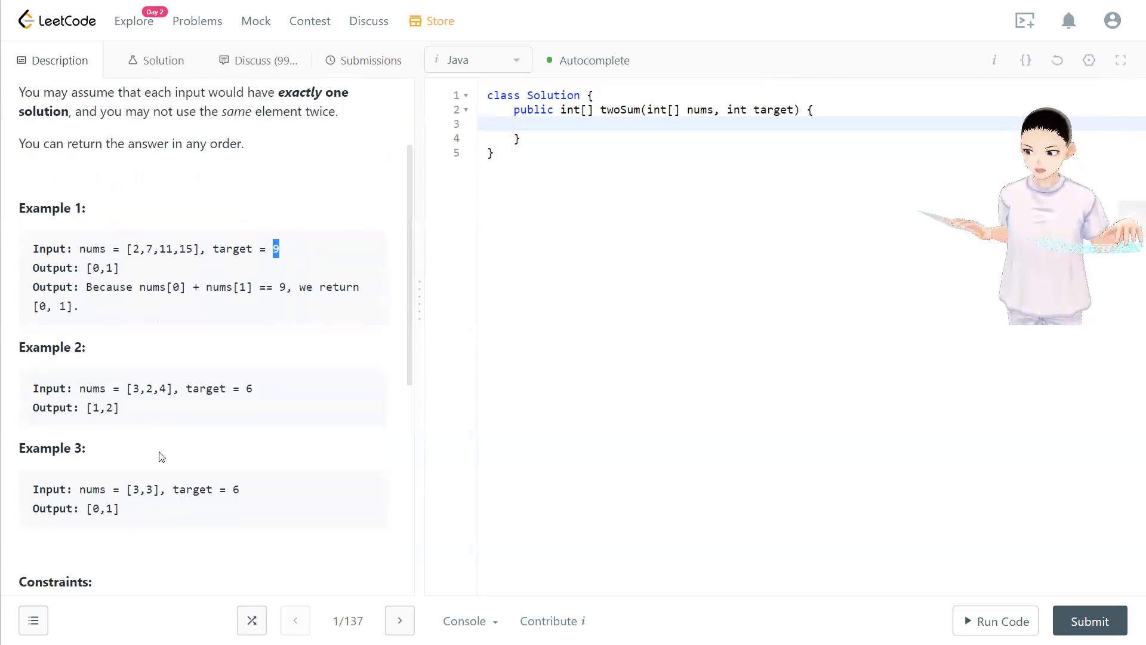
click(137, 239)
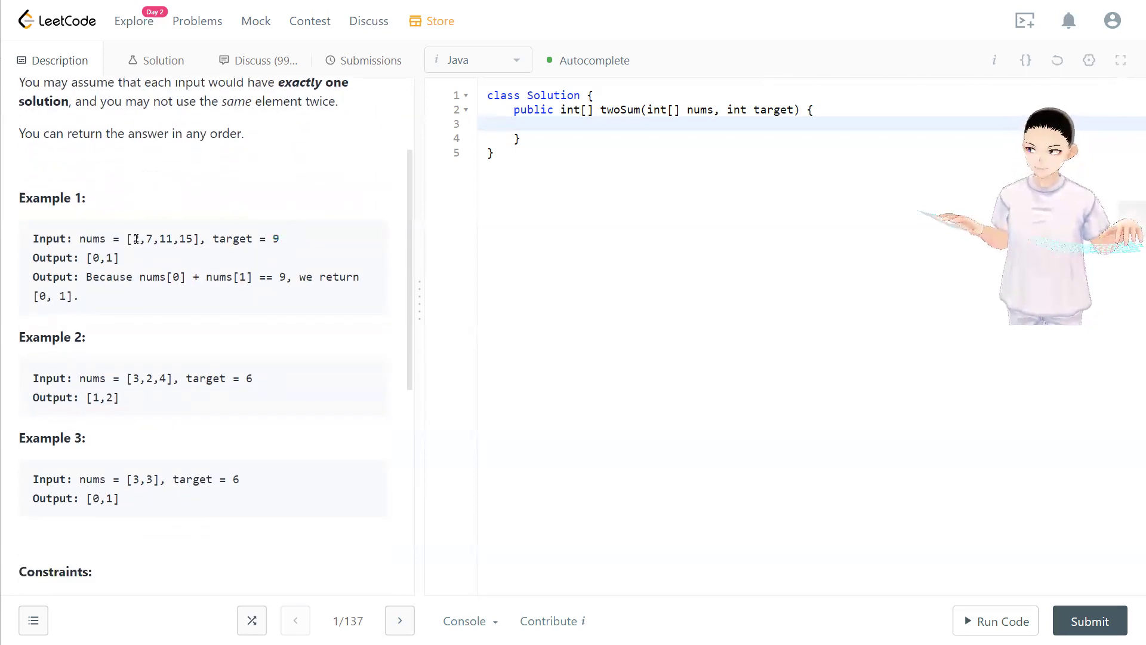
double_click(136, 239)
click(148, 237)
double_click(150, 239)
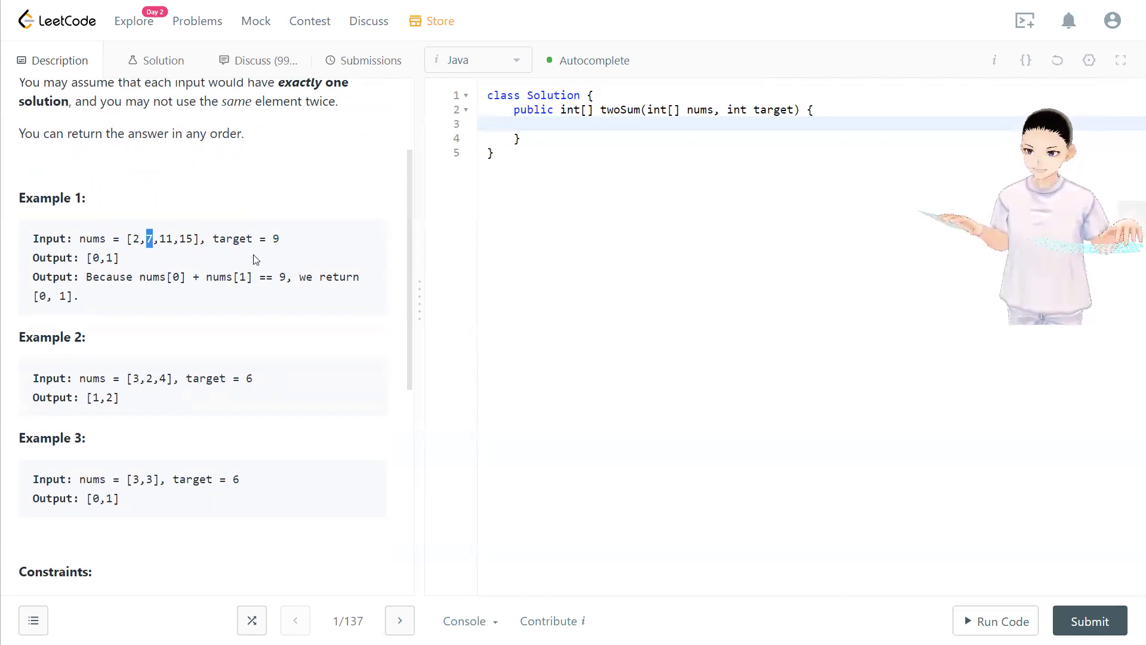
double_click(277, 239)
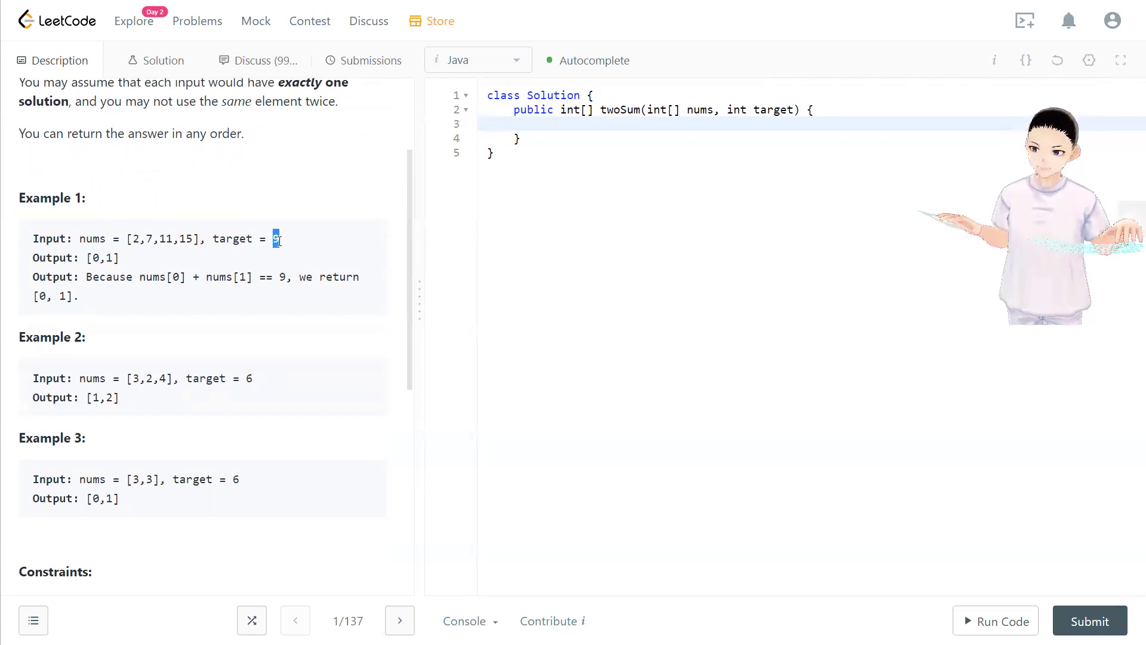
double_click(95, 258)
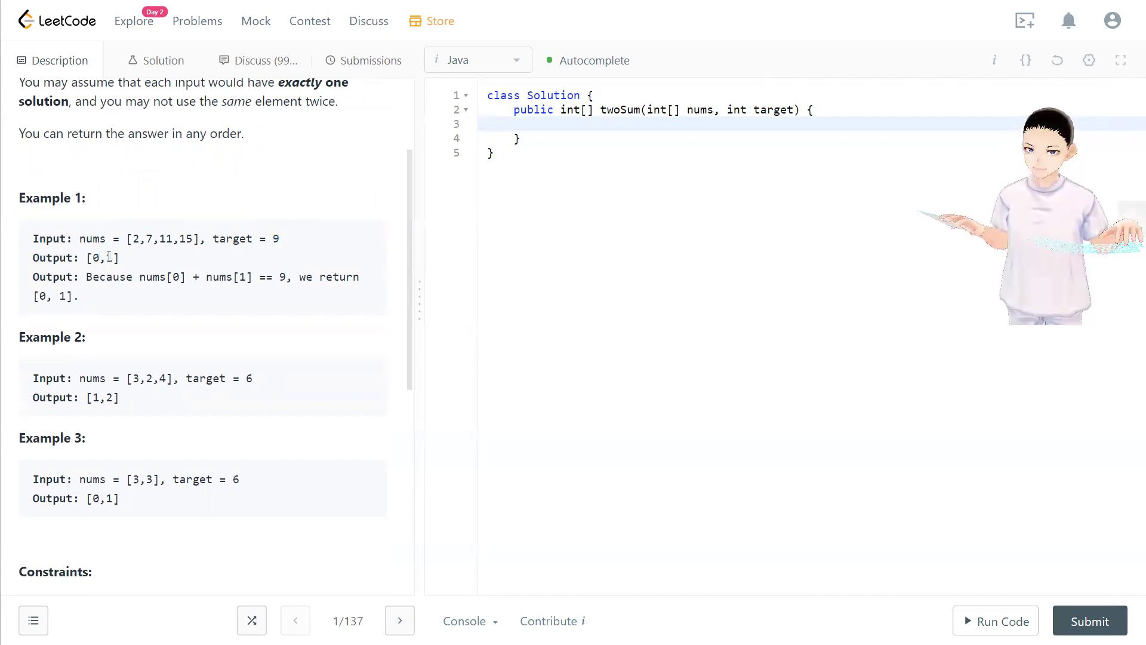
double_click(109, 258)
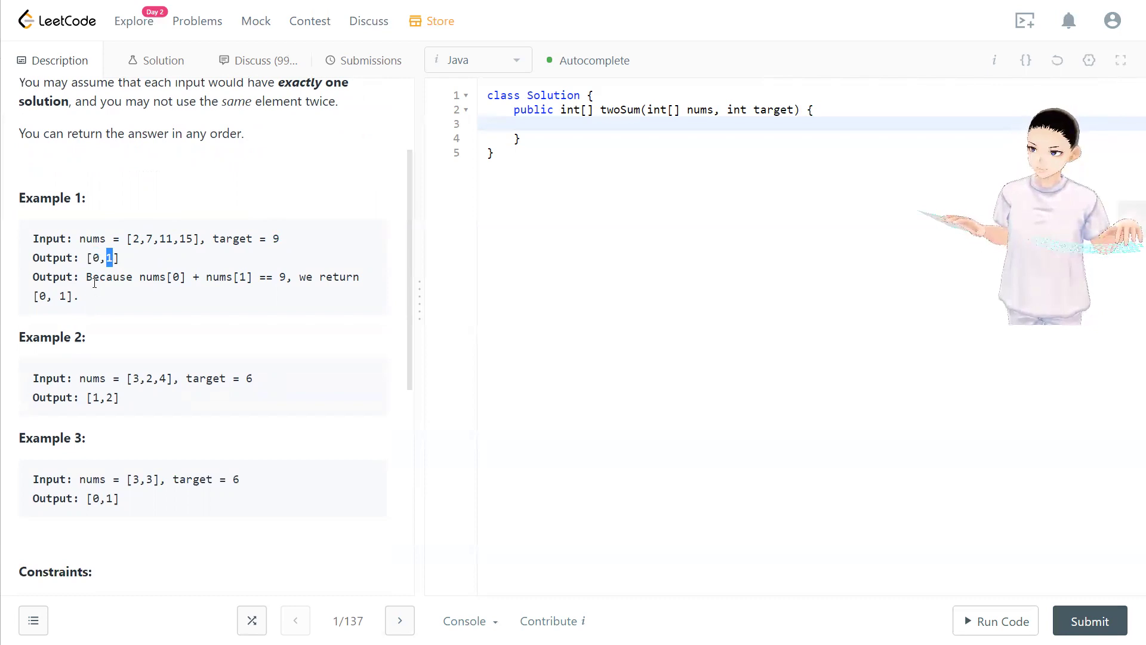
scroll(192, 419, down, 1)
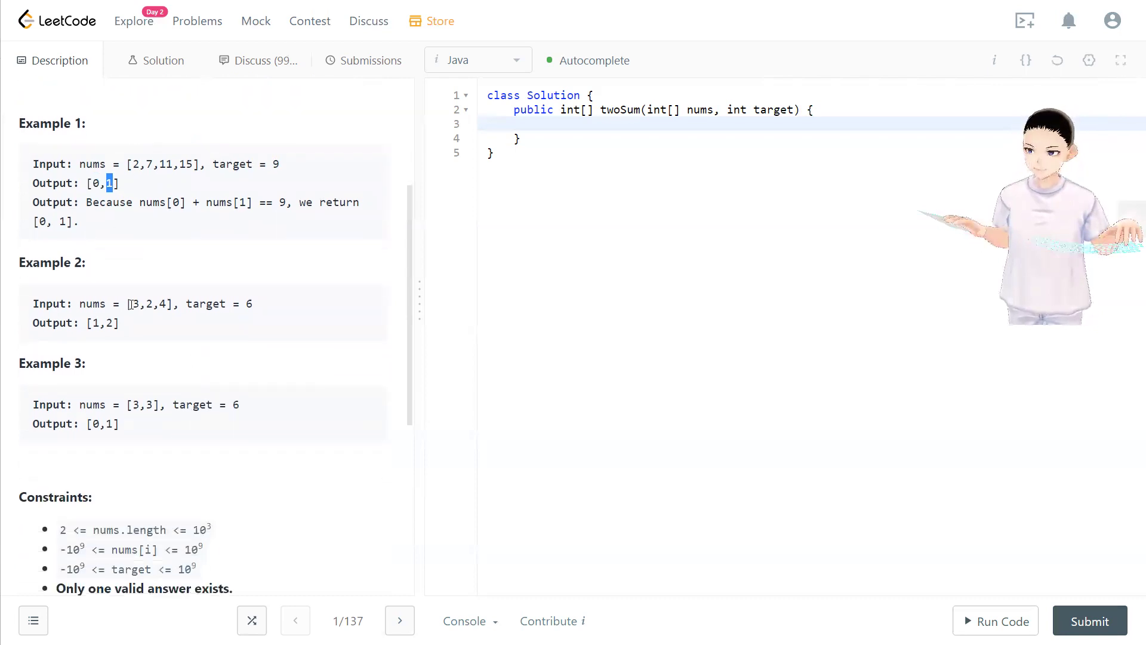
drag(131, 303, 159, 306)
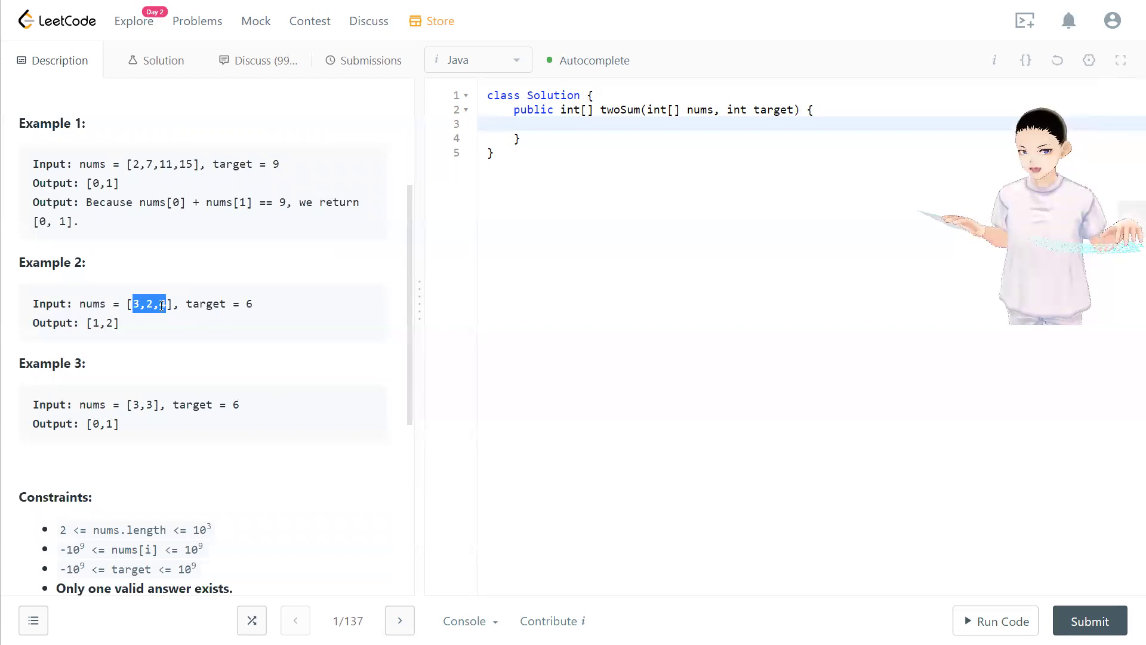
double_click(150, 305)
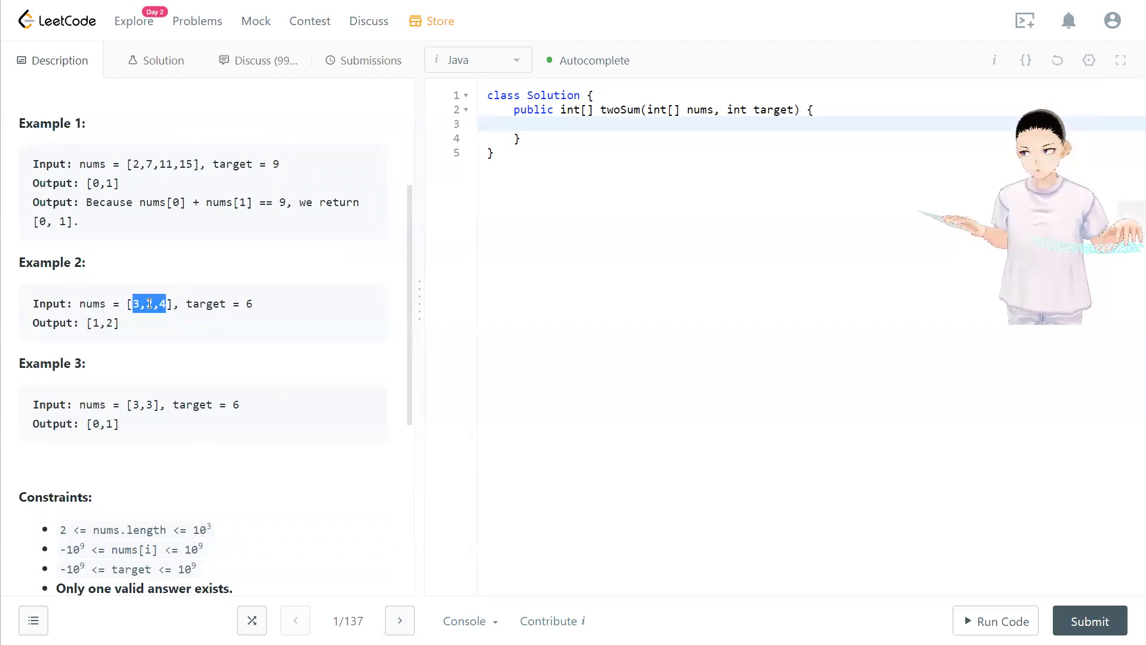
click(160, 305)
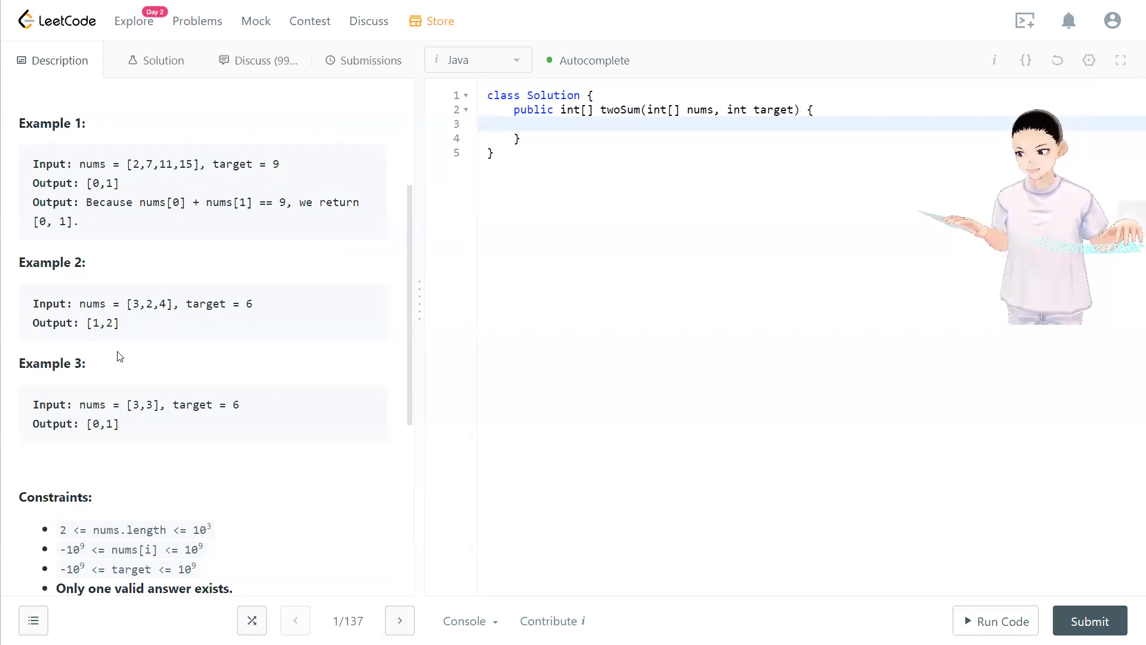
scroll(202, 395, down, 1)
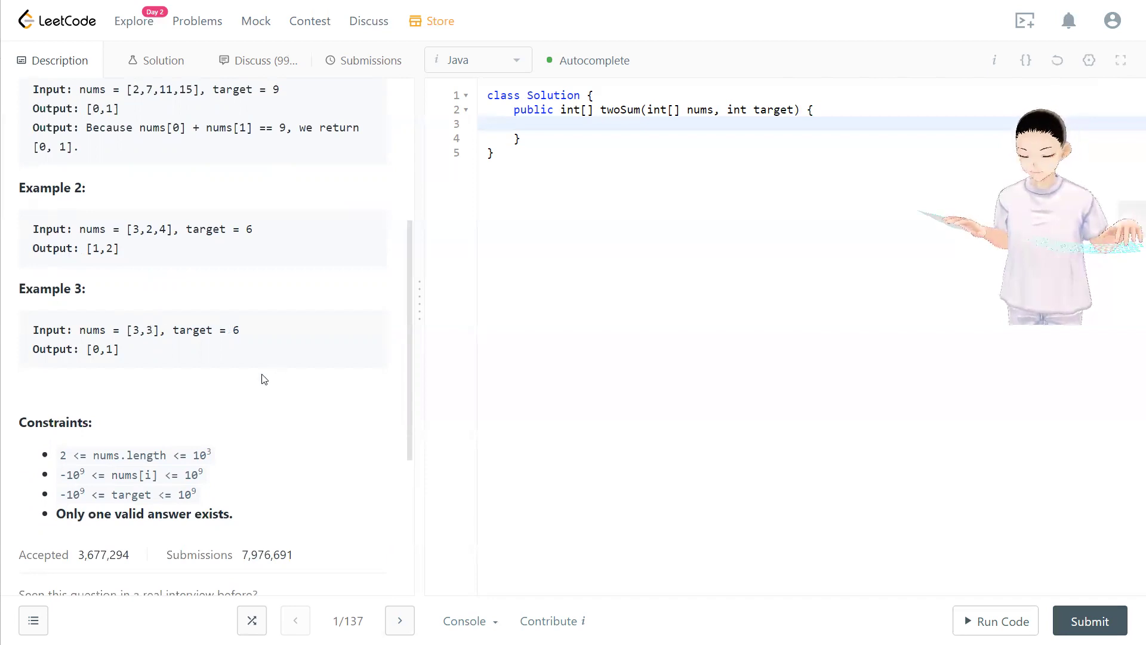
scroll(322, 369, up, 1)
scroll(321, 372, up, 2)
scroll(296, 376, up, 1)
scroll(286, 363, up, 1)
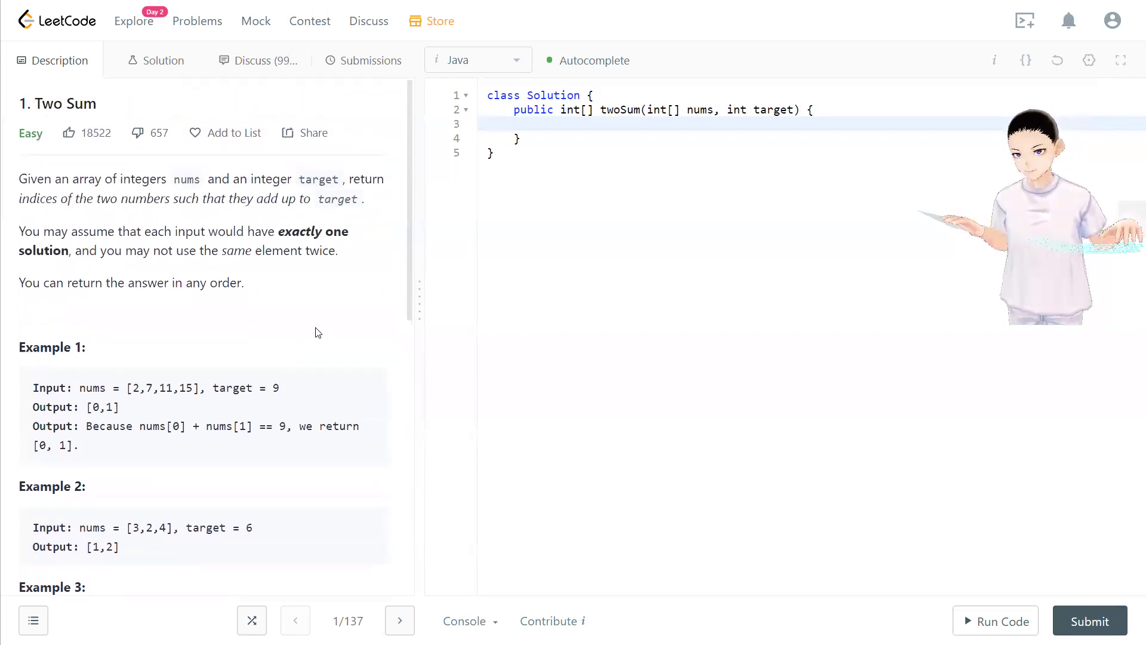
Step: Walk through Example 1's nums values 2, 7, 11 and 15 by highlighting each
click(594, 125)
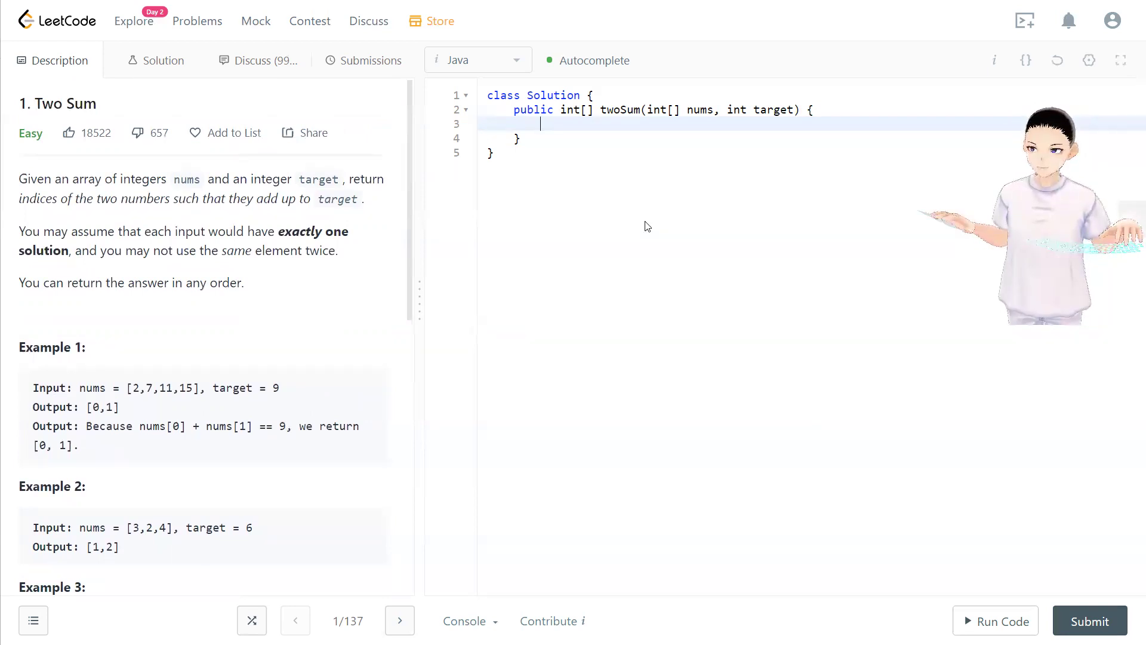
double_click(136, 388)
double_click(150, 388)
drag(165, 388, 179, 388)
double_click(136, 388)
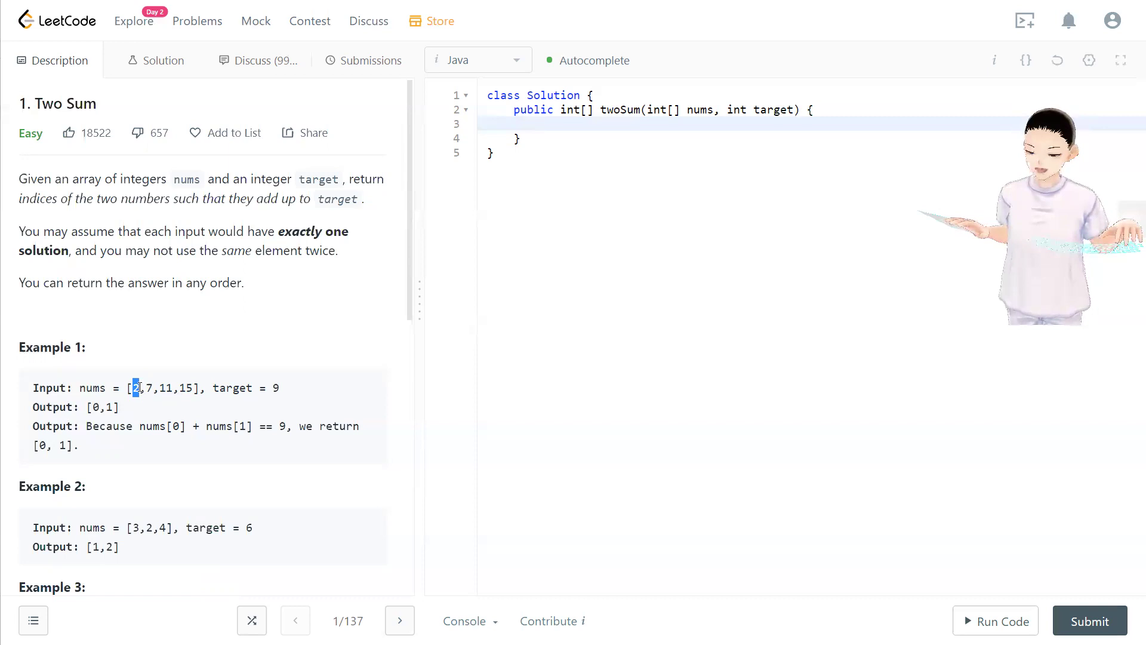
click(137, 386)
double_click(136, 387)
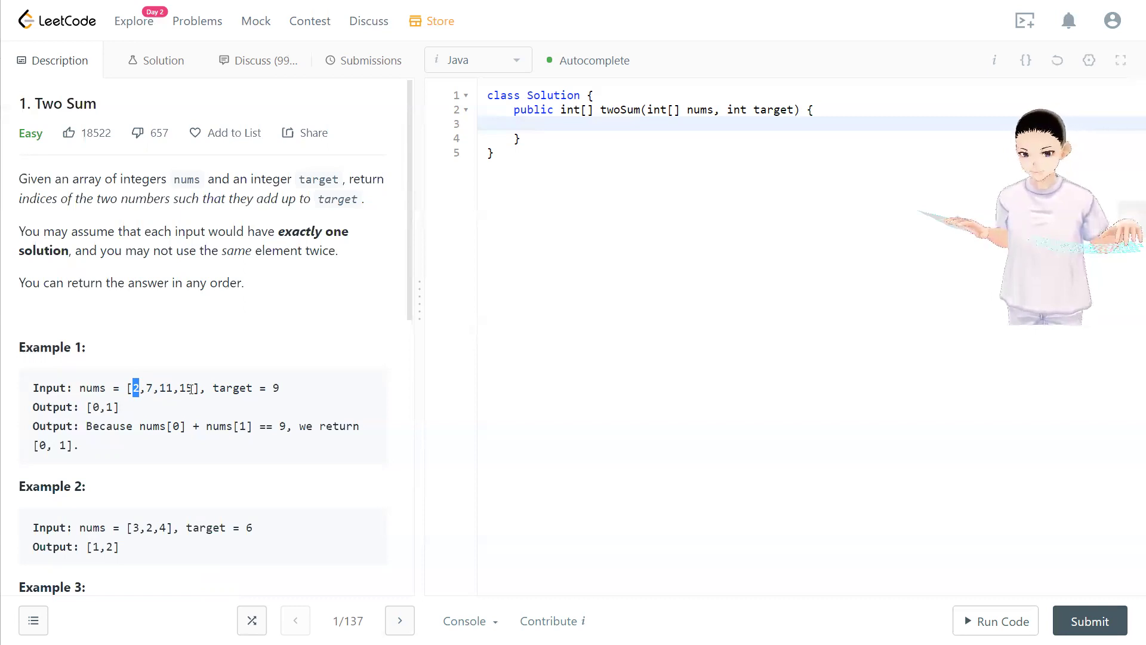
click(148, 388)
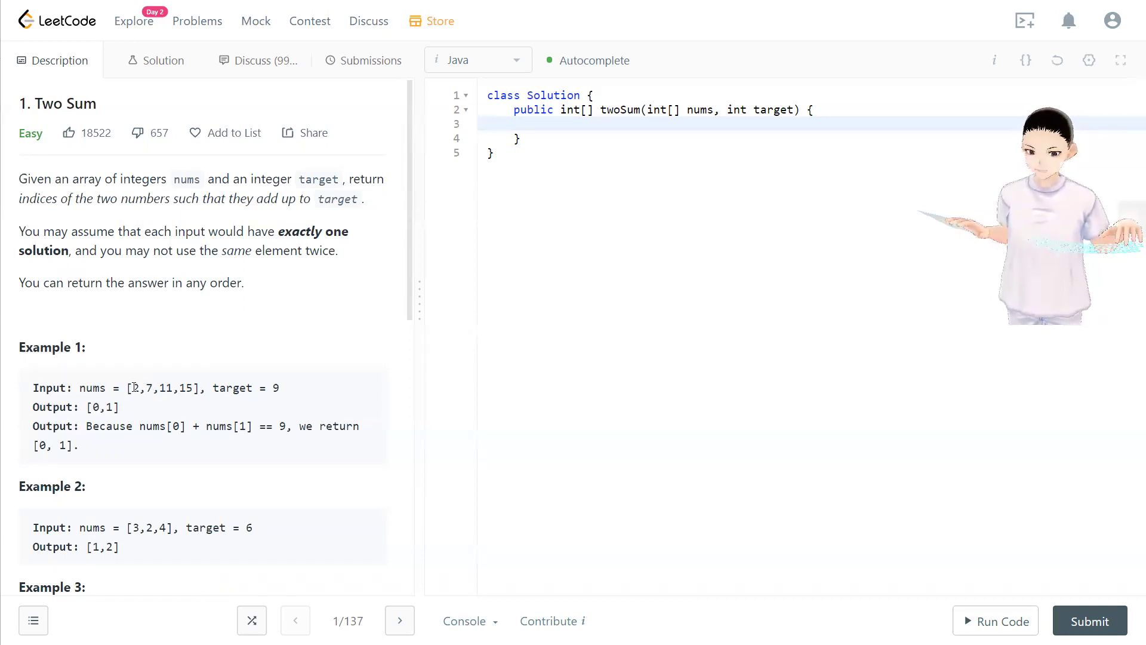
double_click(135, 388)
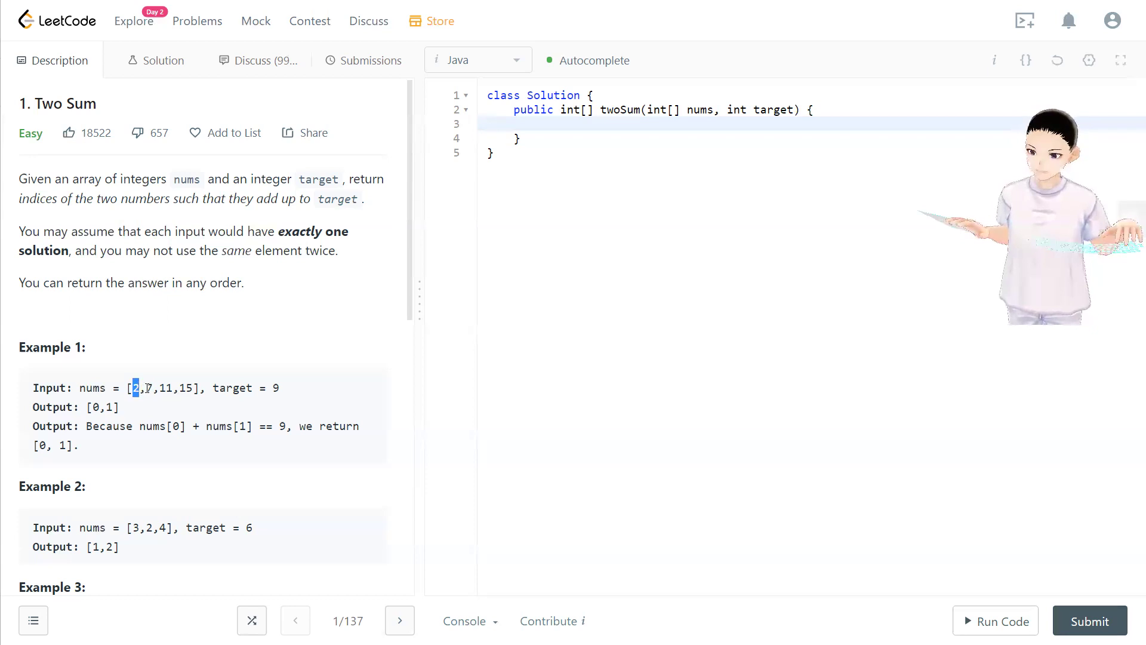
click(149, 388)
double_click(149, 388)
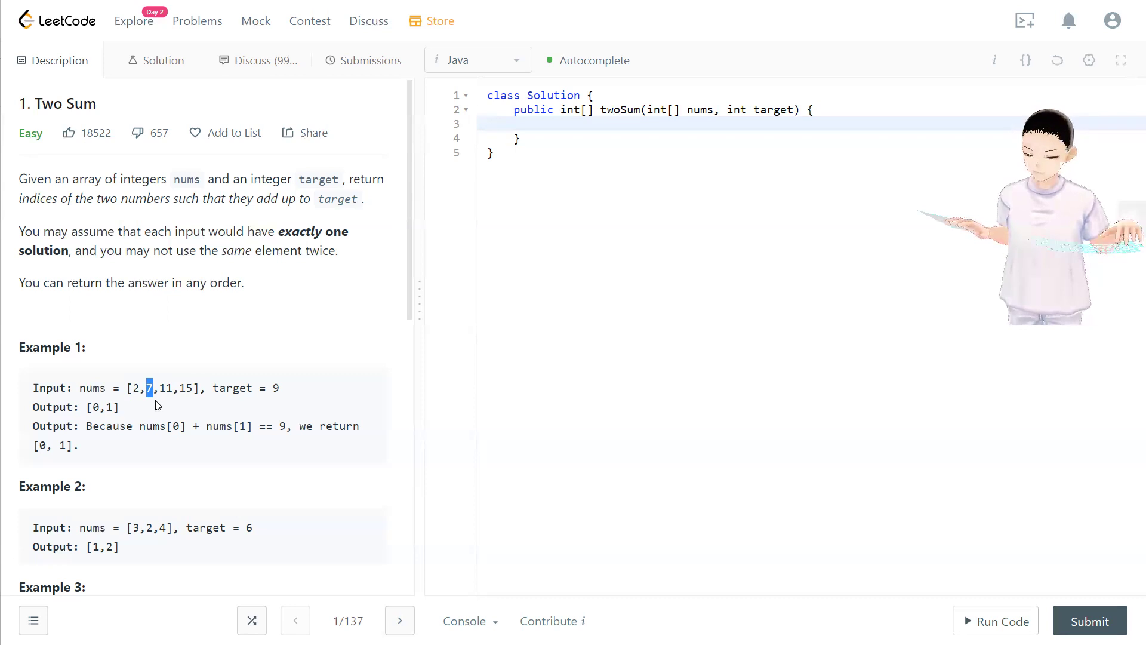
click(149, 392)
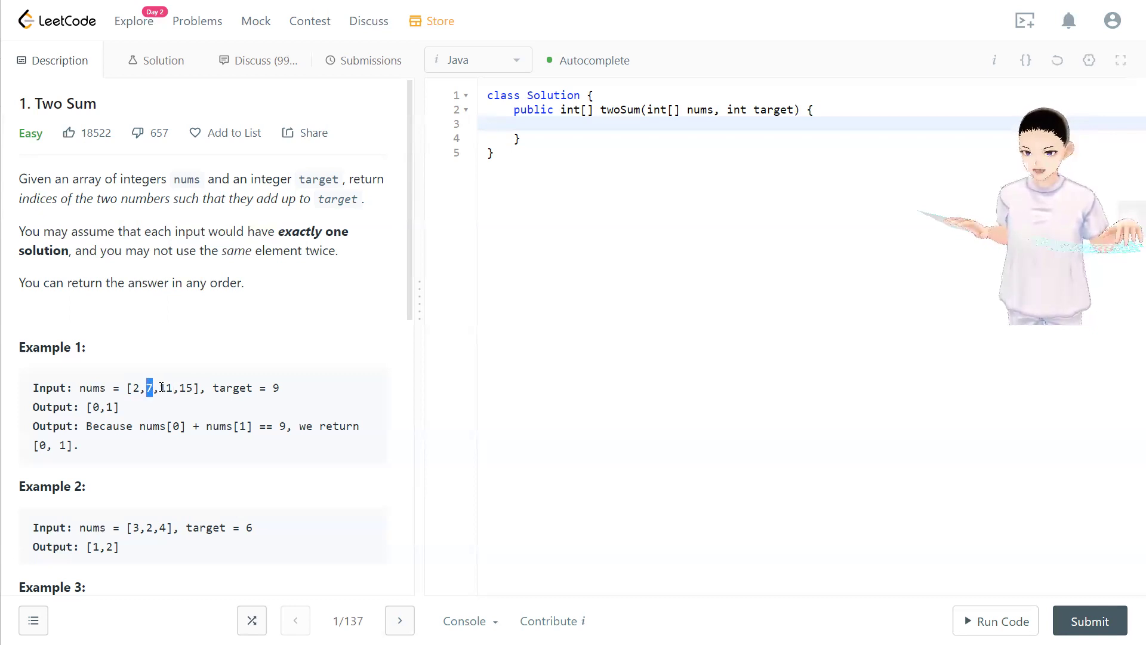
Step: Highlight Example 1's 11, then 2 and 7, and its expected output [0,1]
click(162, 387)
double_click(169, 388)
click(154, 387)
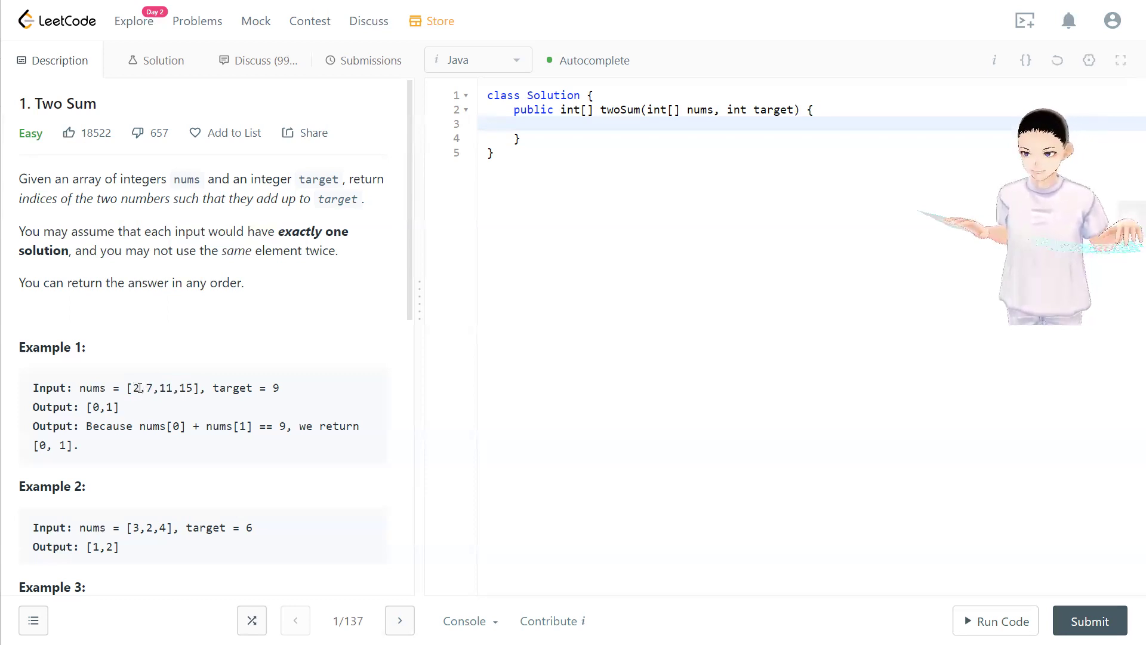
double_click(135, 388)
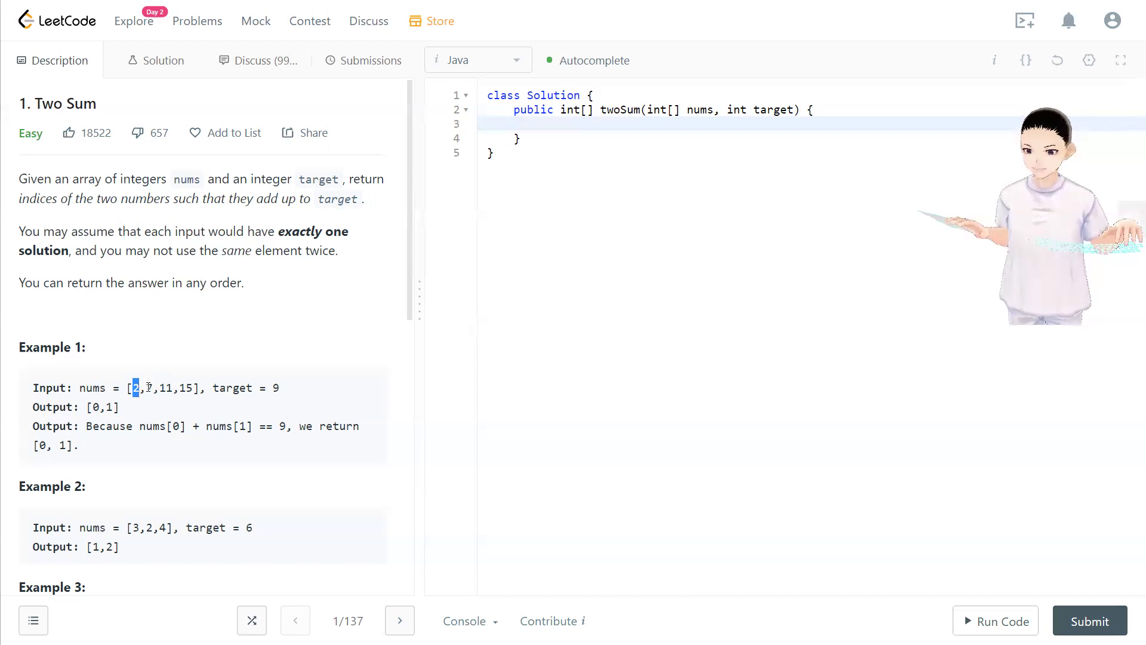
click(149, 387)
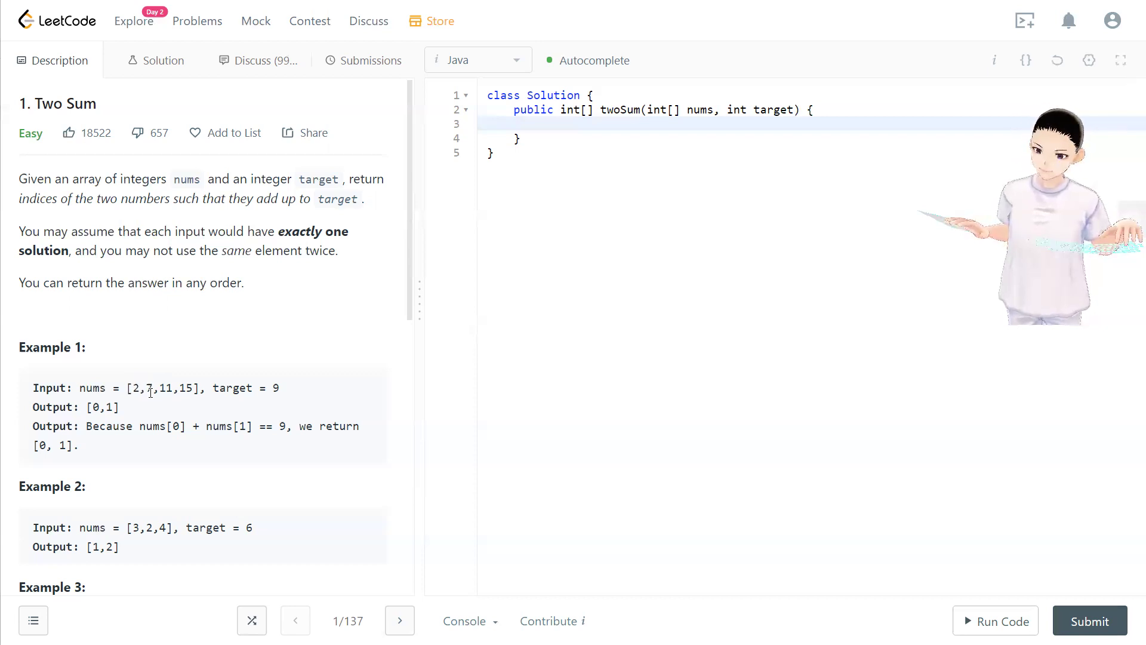
double_click(164, 387)
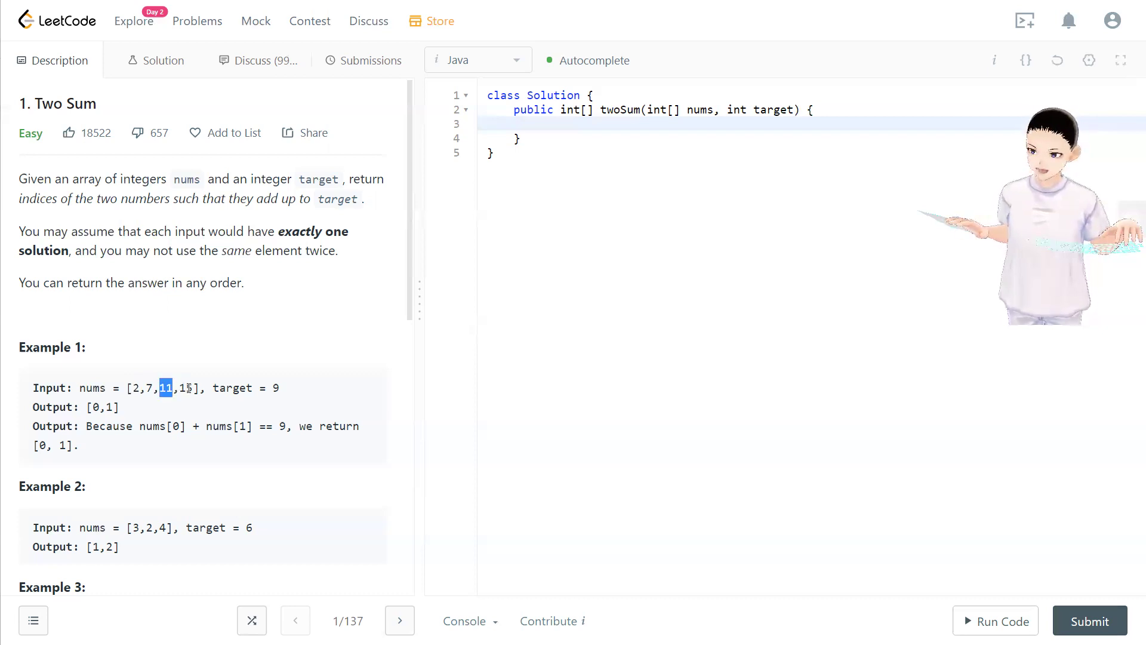
click(181, 387)
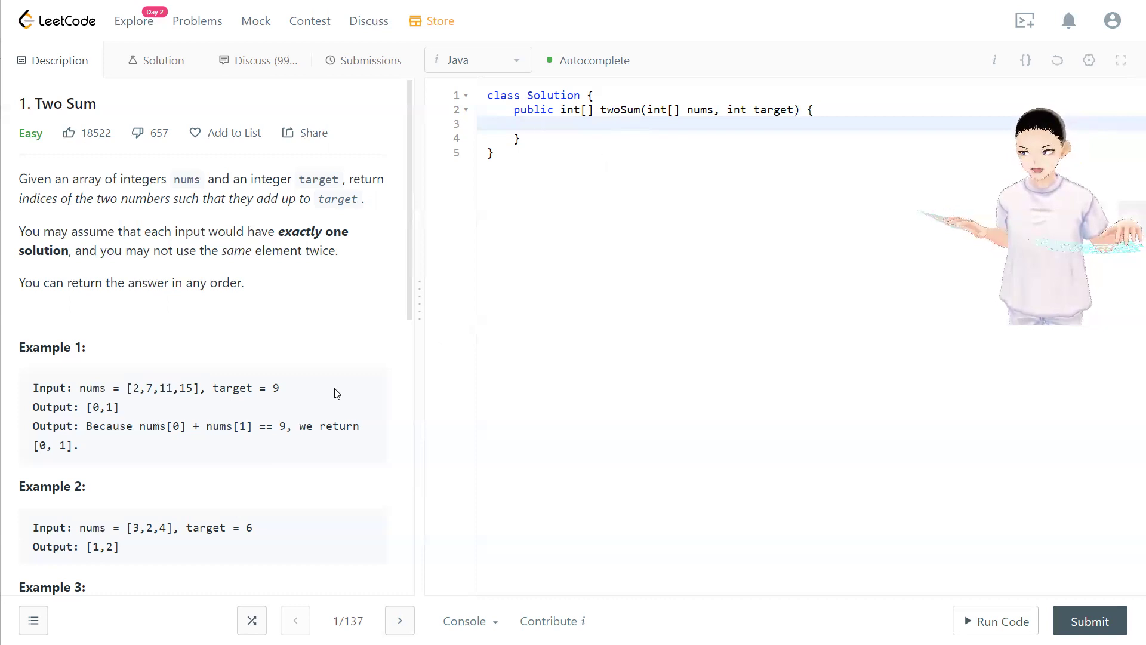
double_click(136, 388)
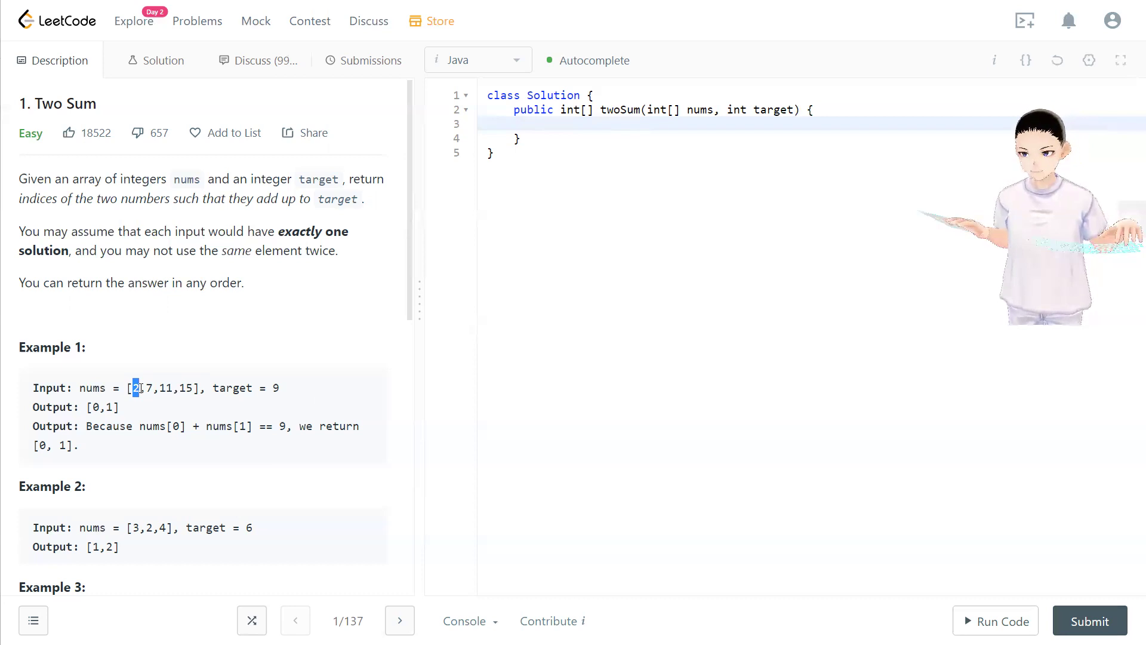
double_click(150, 388)
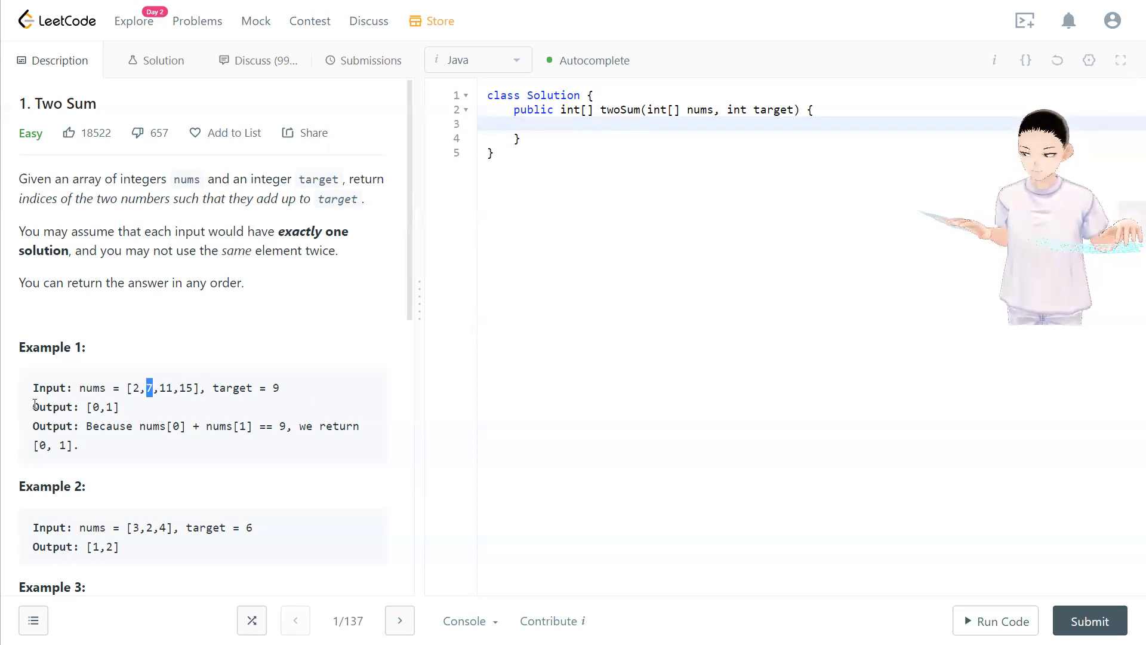
drag(34, 406, 120, 408)
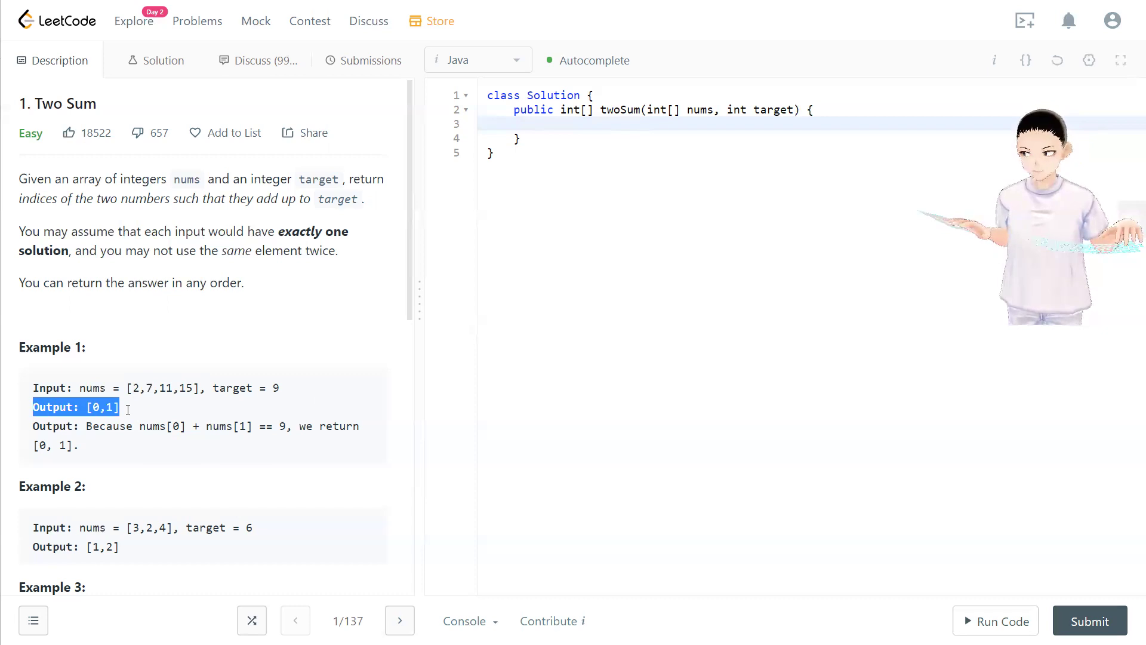
Step: Declare int[] output = new int[2]; inside the twoSum method body
click(603, 123)
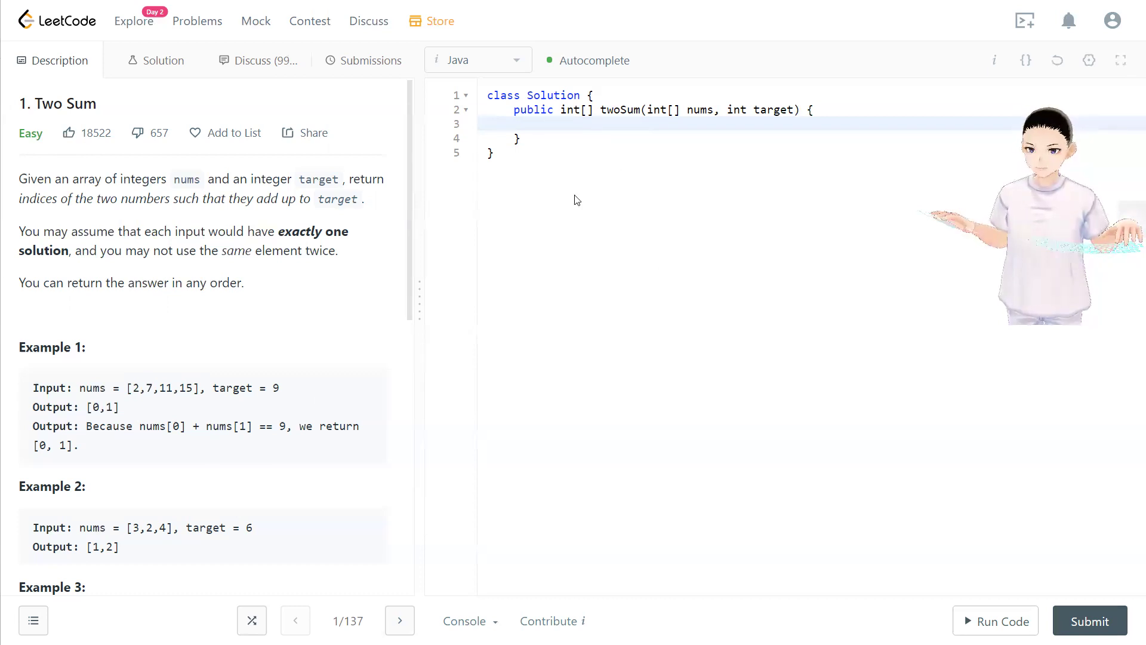
text(int )
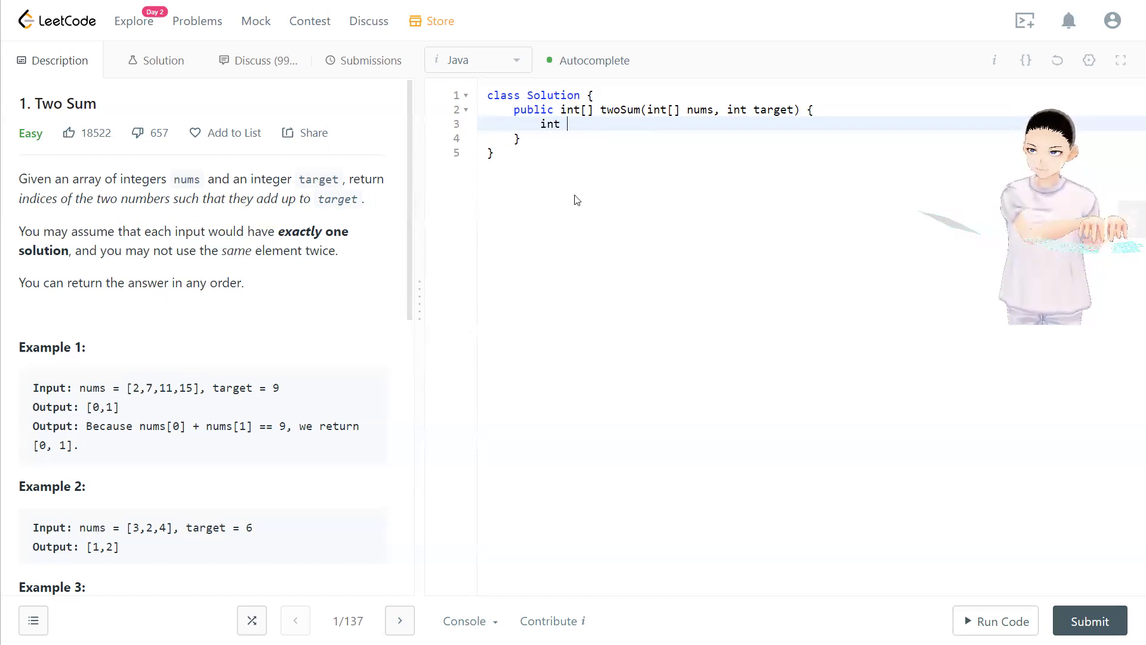
text([] output = new int[2];)
key(Return)
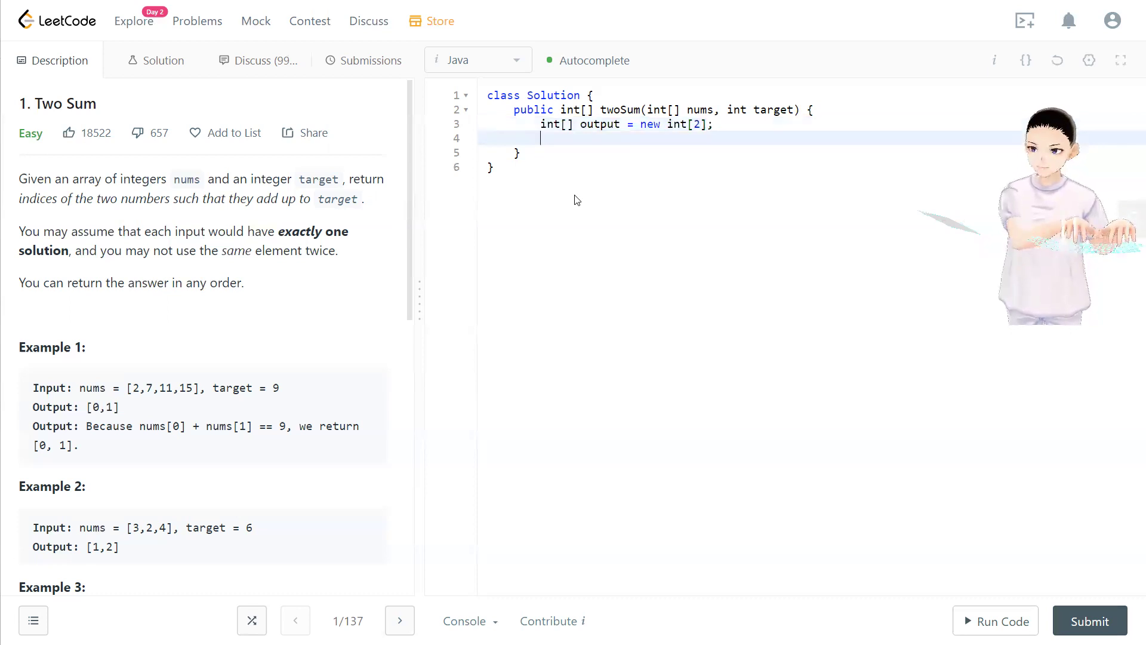
key(Return)
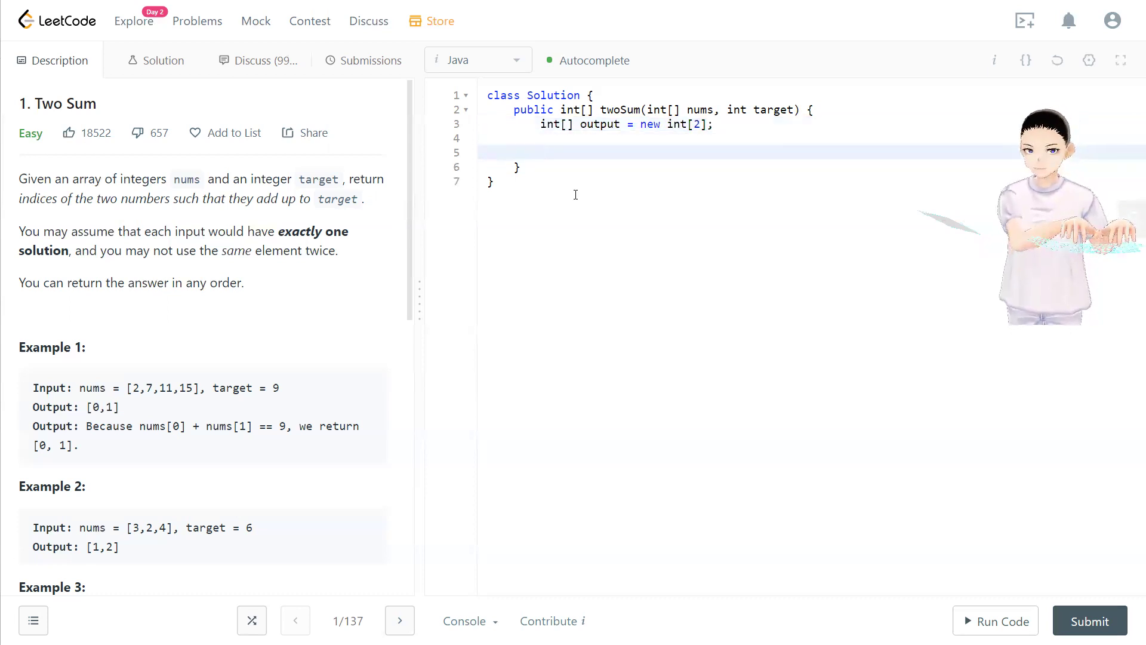
text(for (int i = 0; i < n)
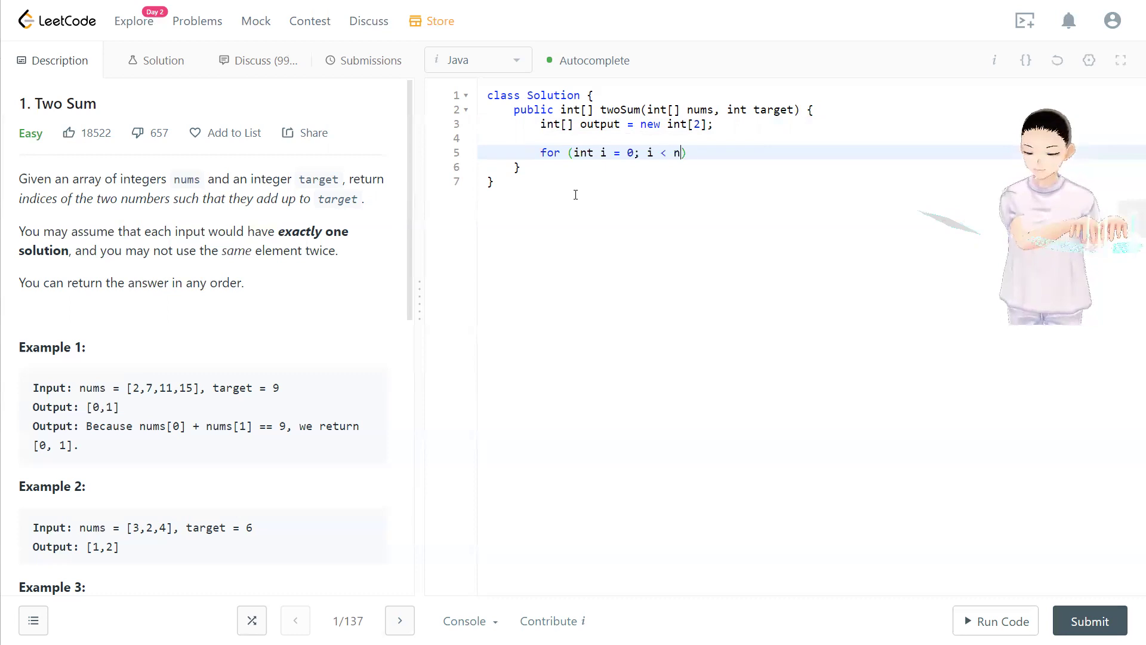
text(ms[)
Step: Add an outer loop over i from 0 and an inner loop over y from i + 1
key(BackSpace)
text(.length; i++) {)
key(Return)
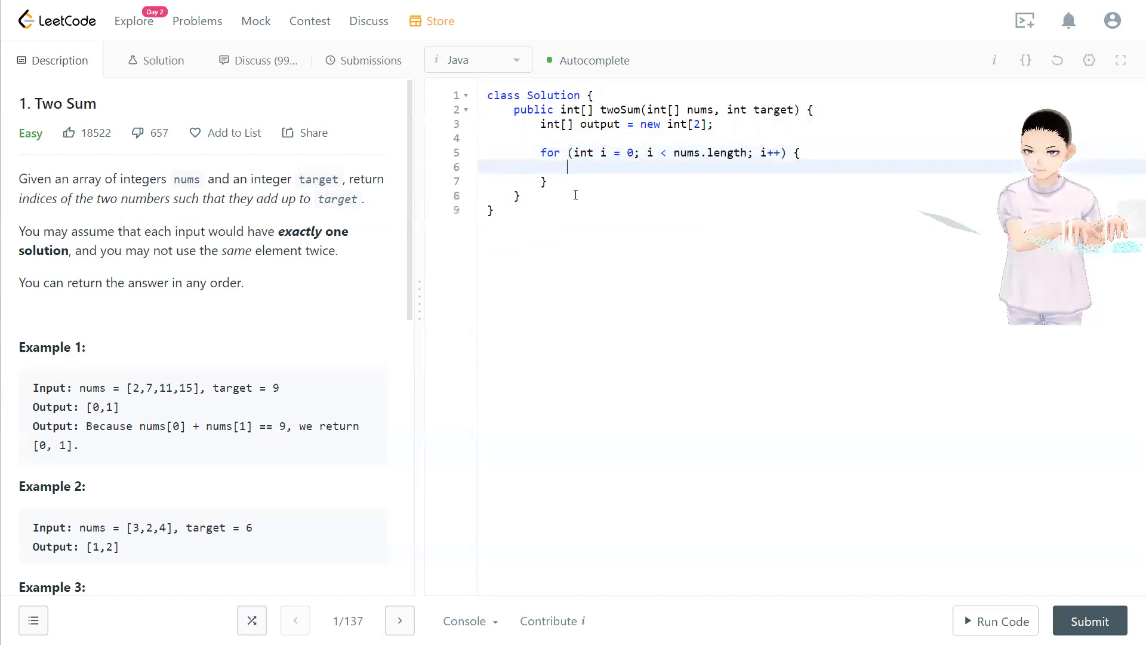
text(for (int )
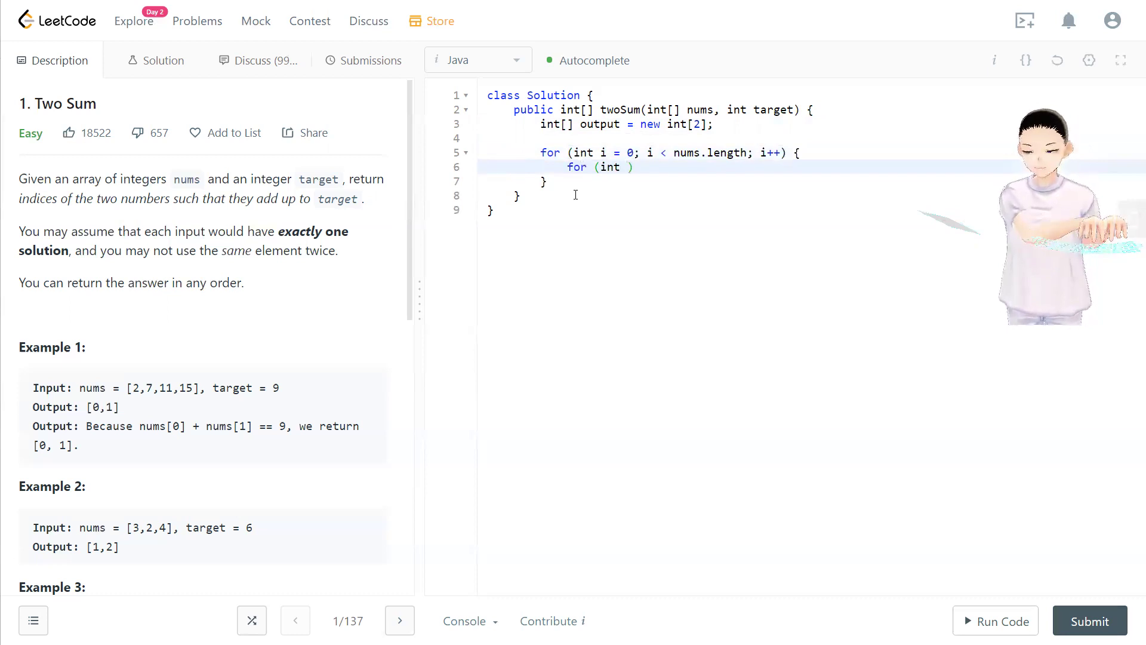
text(y)
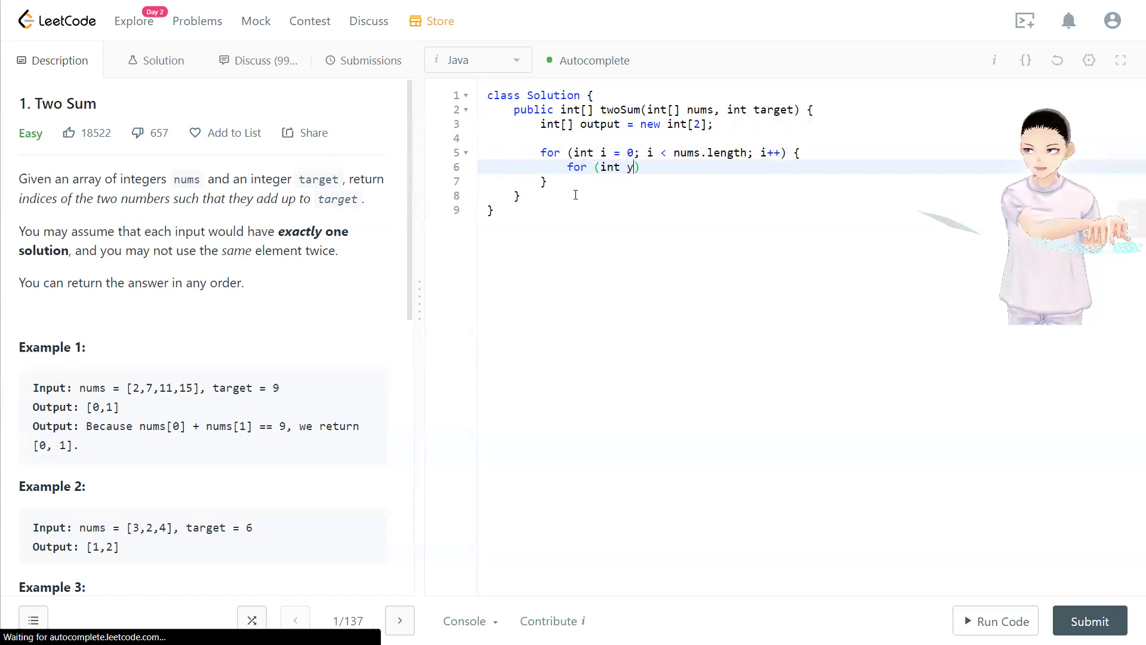
text( = i + 1)
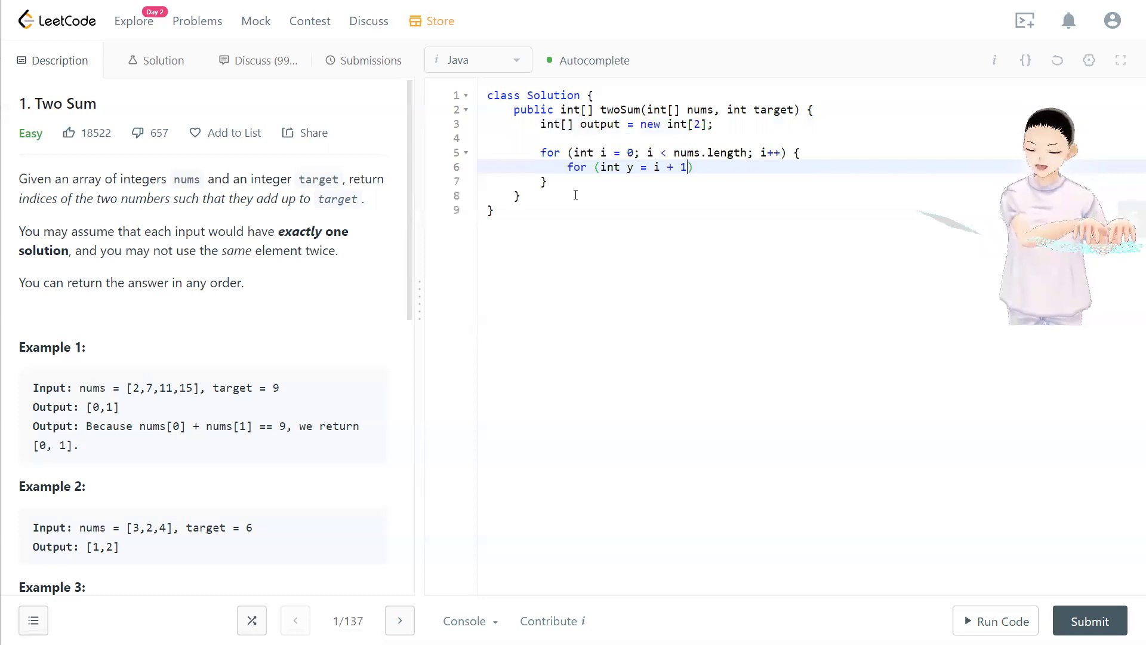
text(;)
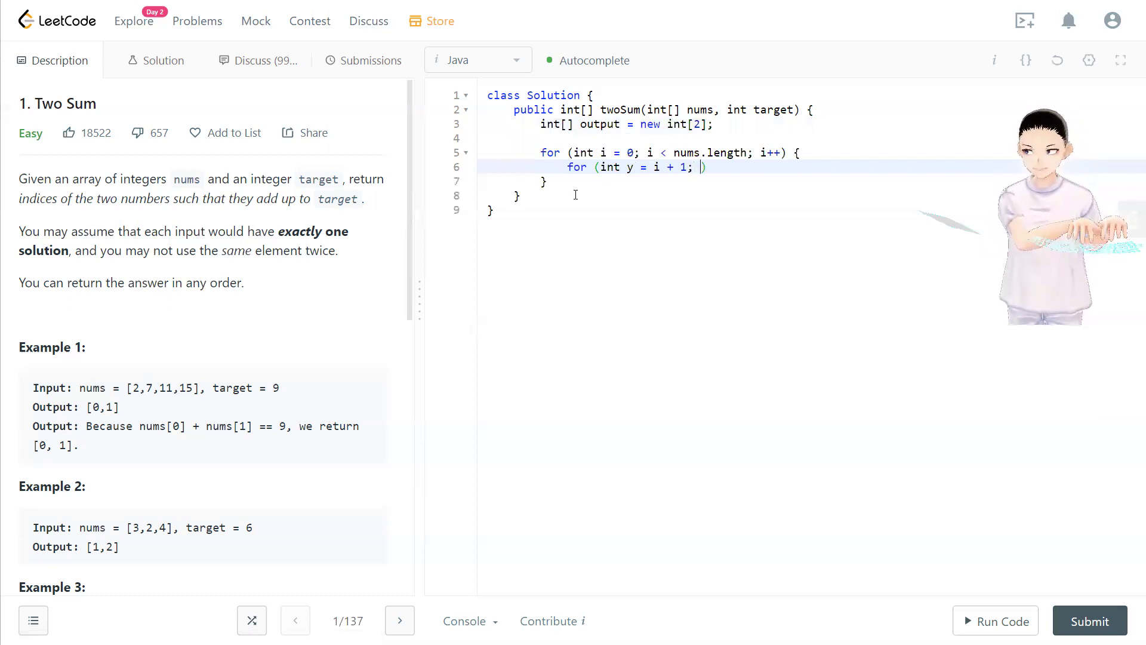
text( y < nums.length)
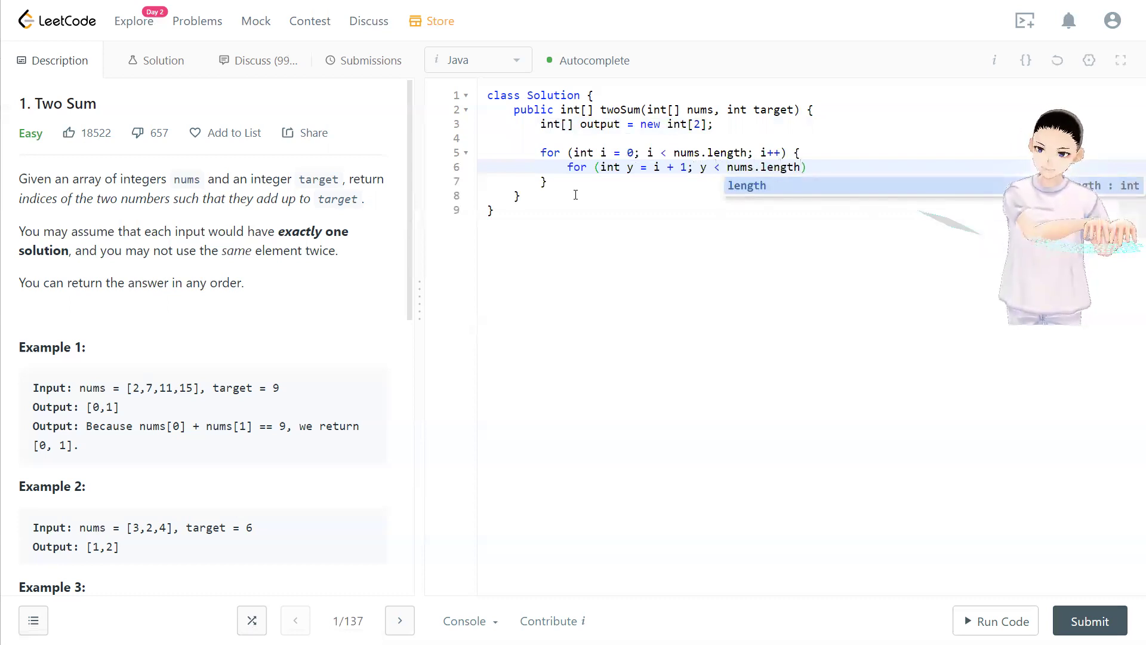
text(; y++) {)
key(Return)
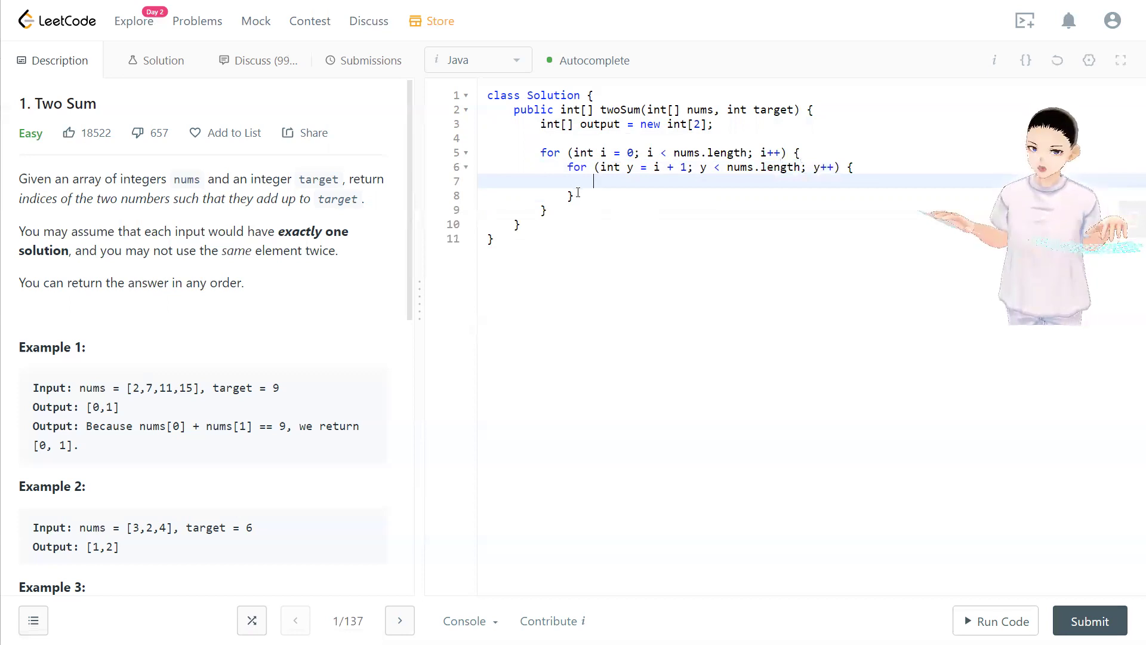
Step: Highlight Example 1's nums values 2, 7, 11 and 15 before coding the inner loop body
double_click(136, 388)
double_click(149, 388)
click(130, 391)
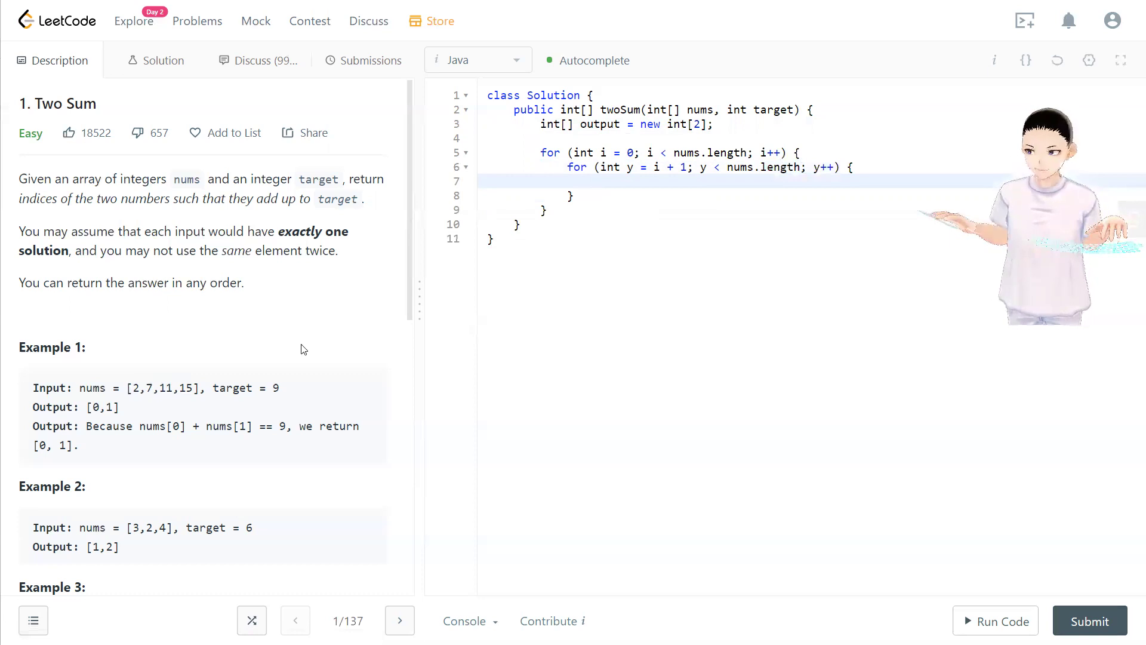
double_click(136, 388)
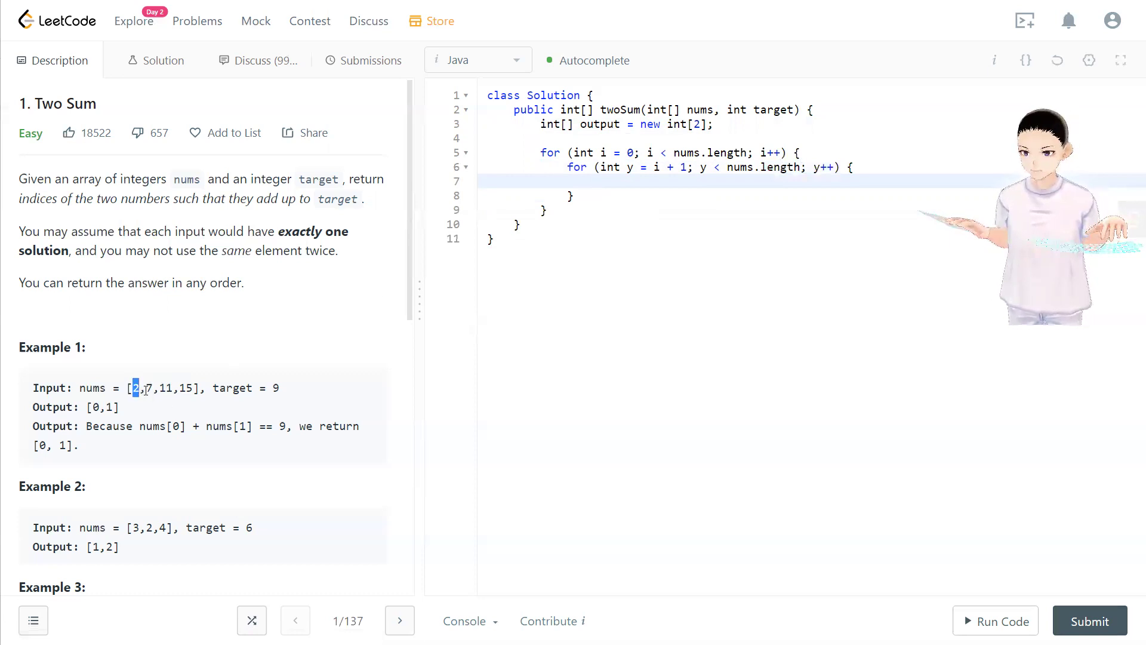
double_click(149, 388)
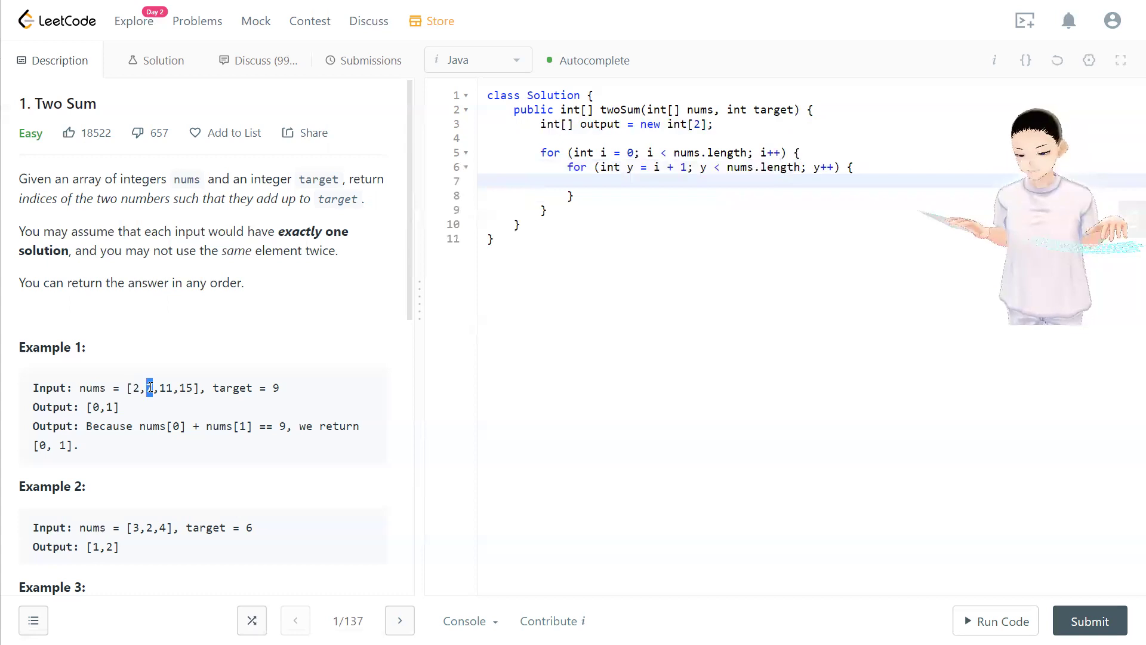
drag(195, 388, 146, 388)
click(152, 403)
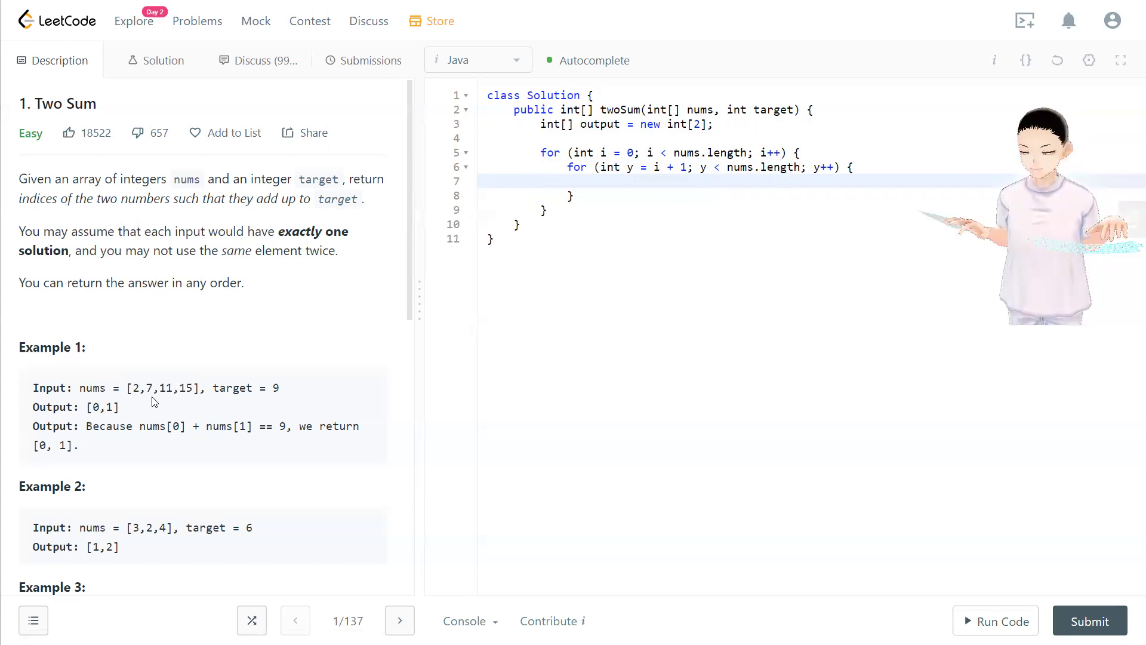
double_click(149, 387)
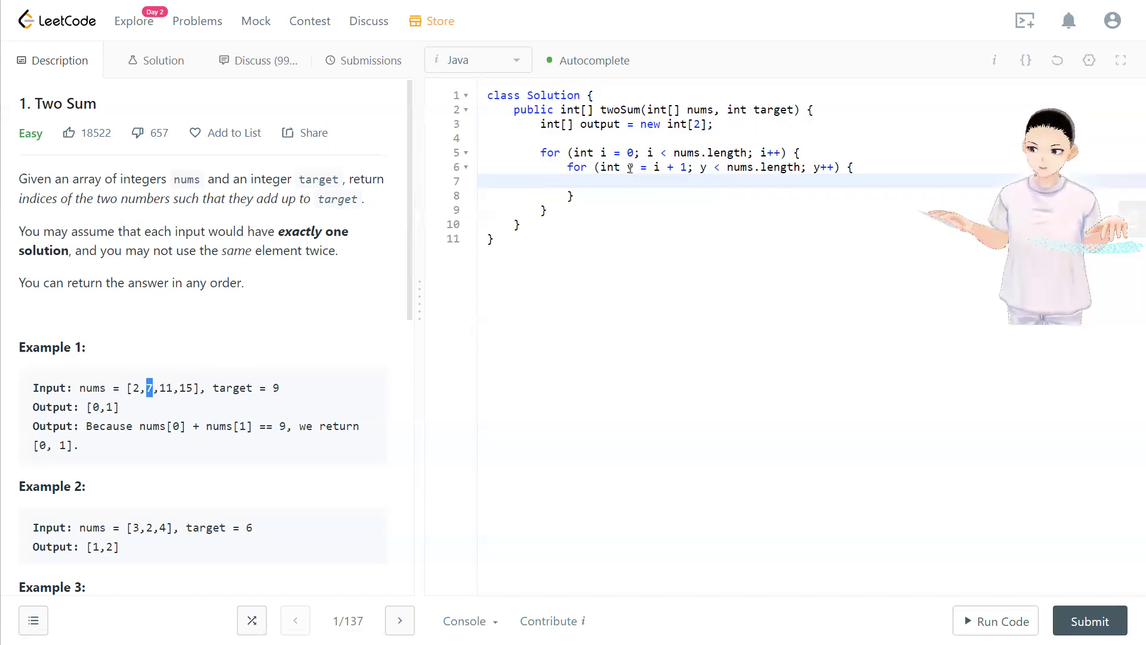
double_click(166, 387)
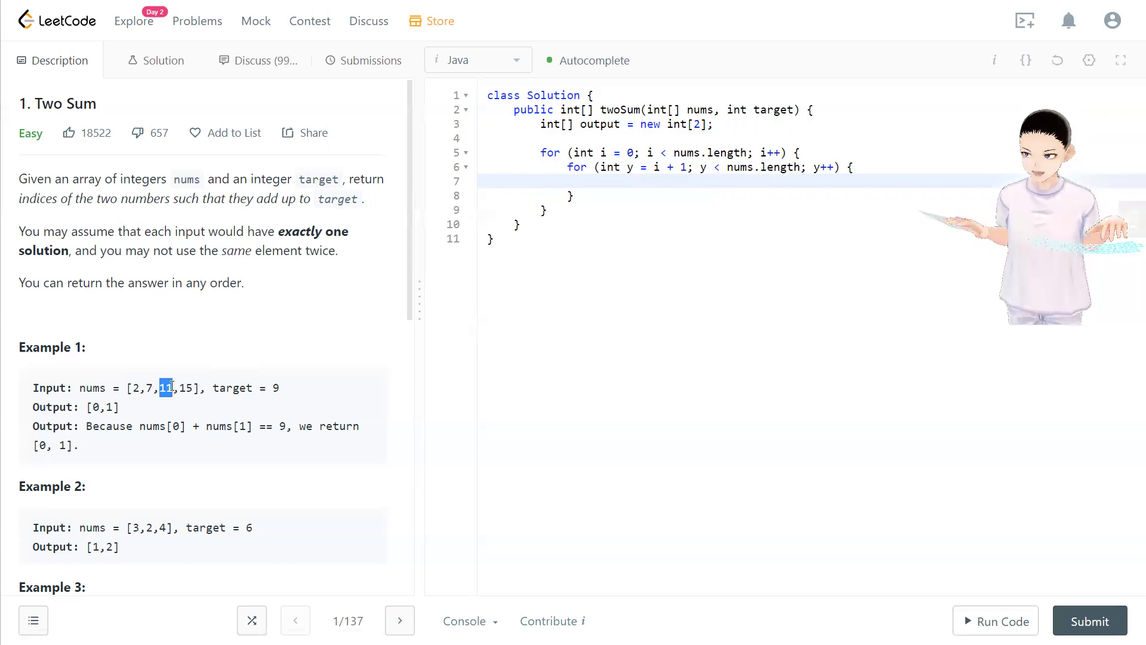
drag(194, 388, 157, 388)
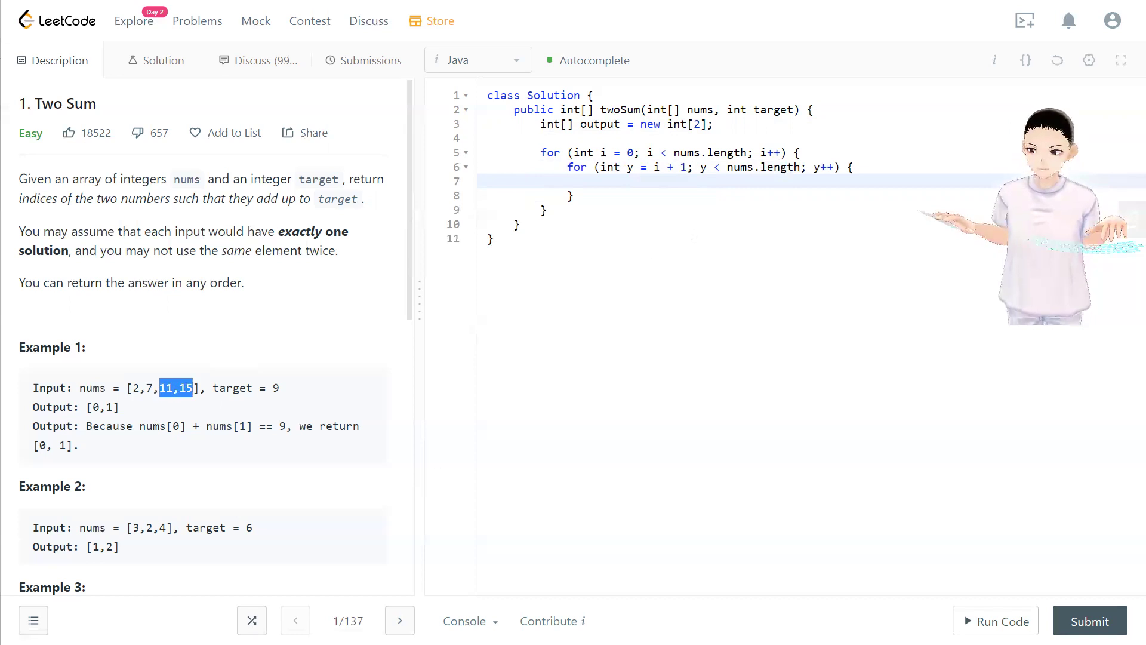
click(663, 182)
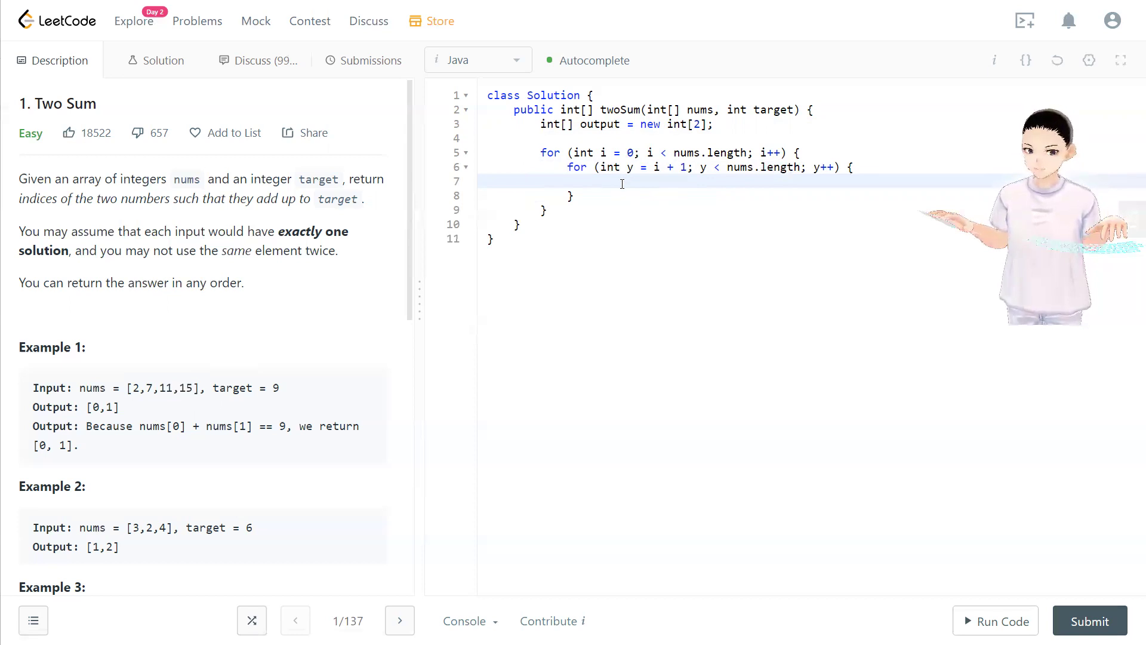
text(if (nusm)
Step: Add if (nums[i] + nums[y] == target) storing i and y in output and returning it
key(BackSpace)
key(BackSpace)
text(ms[i] + nums[y] == target) {)
key(Return)
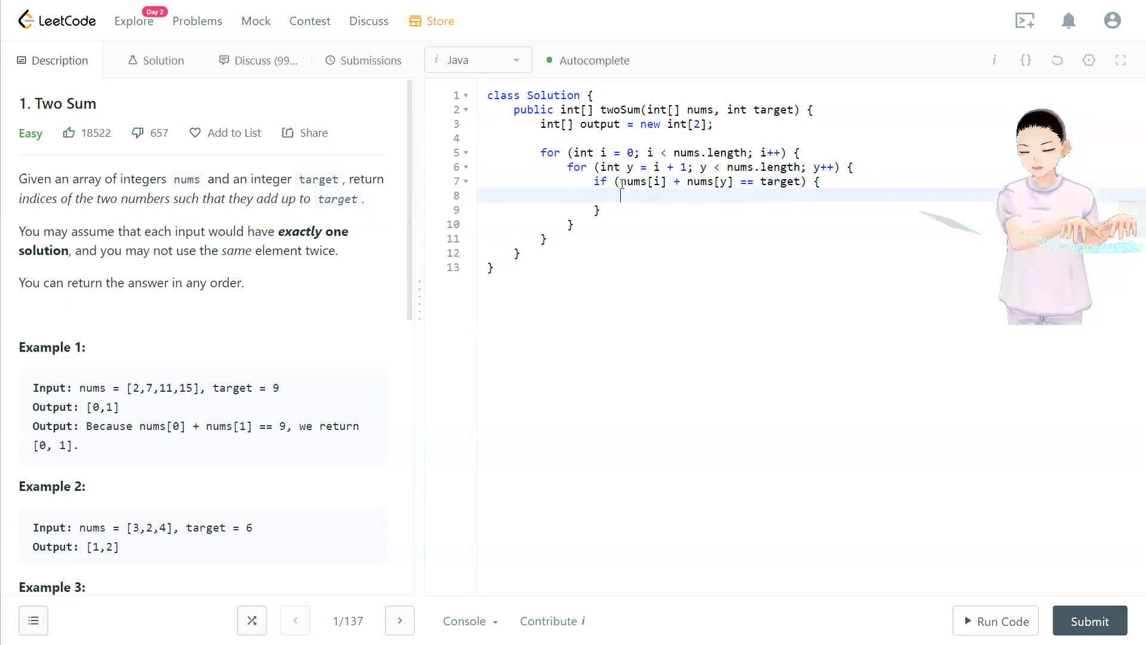
text(output)
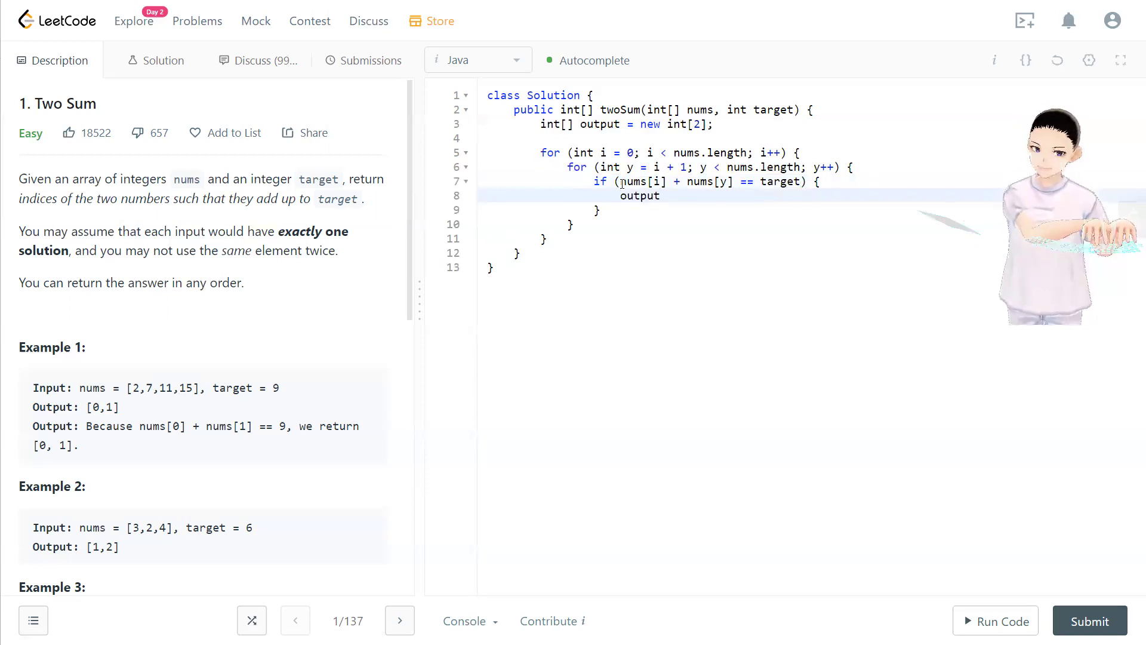
text([0])
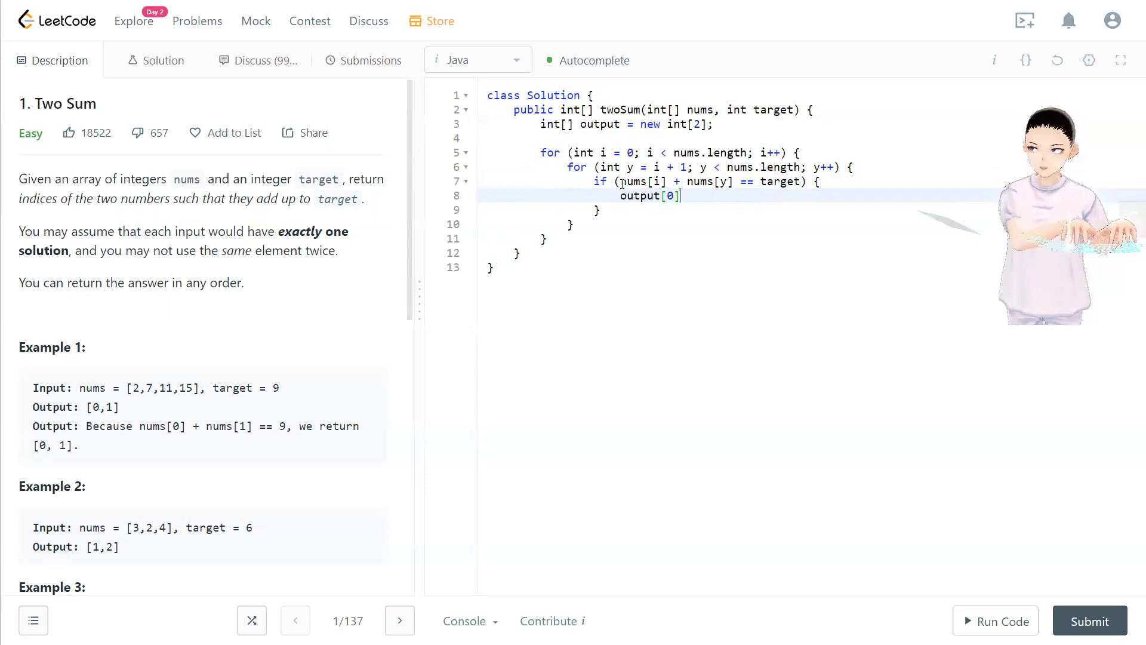
text( = i;)
key(Return)
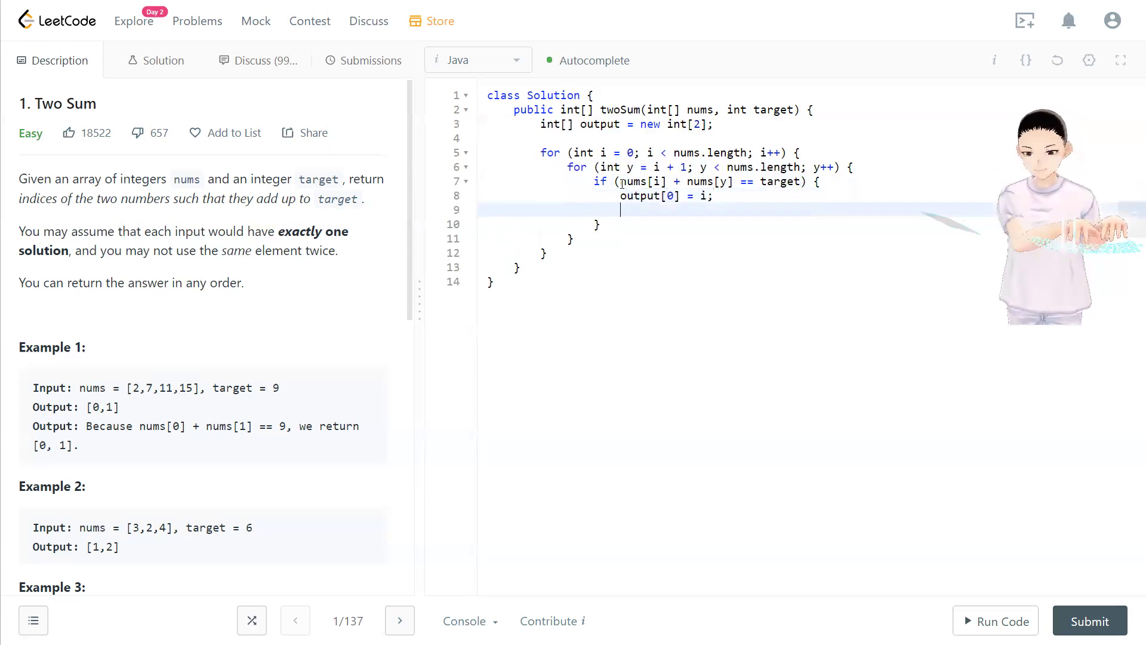
text(output[1] = )
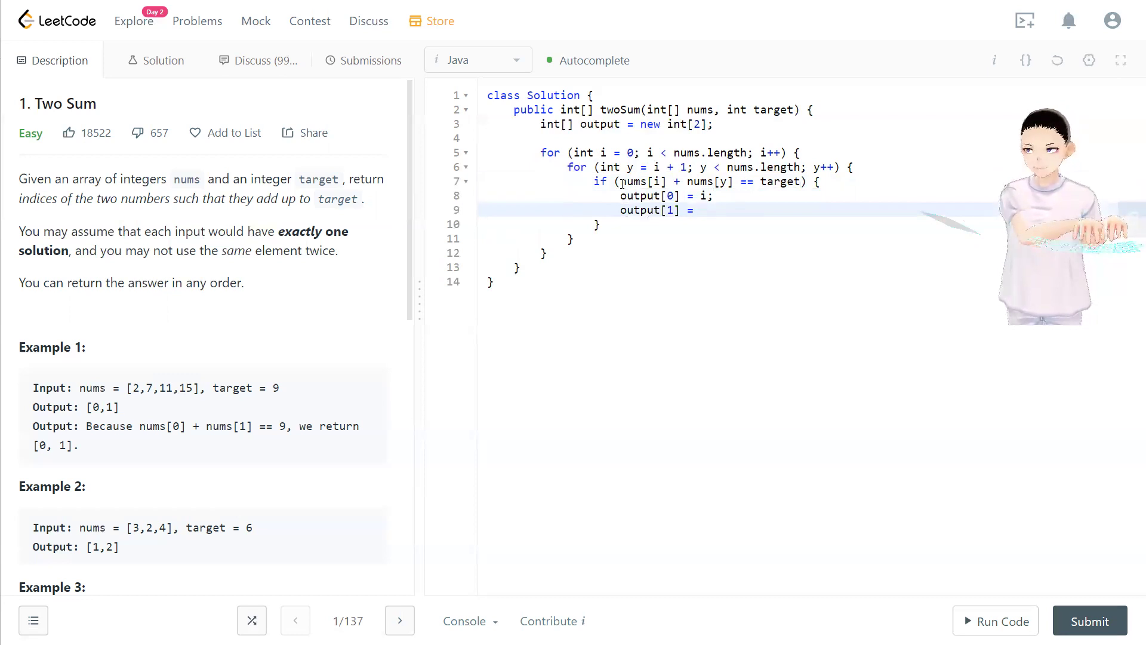
text(y;)
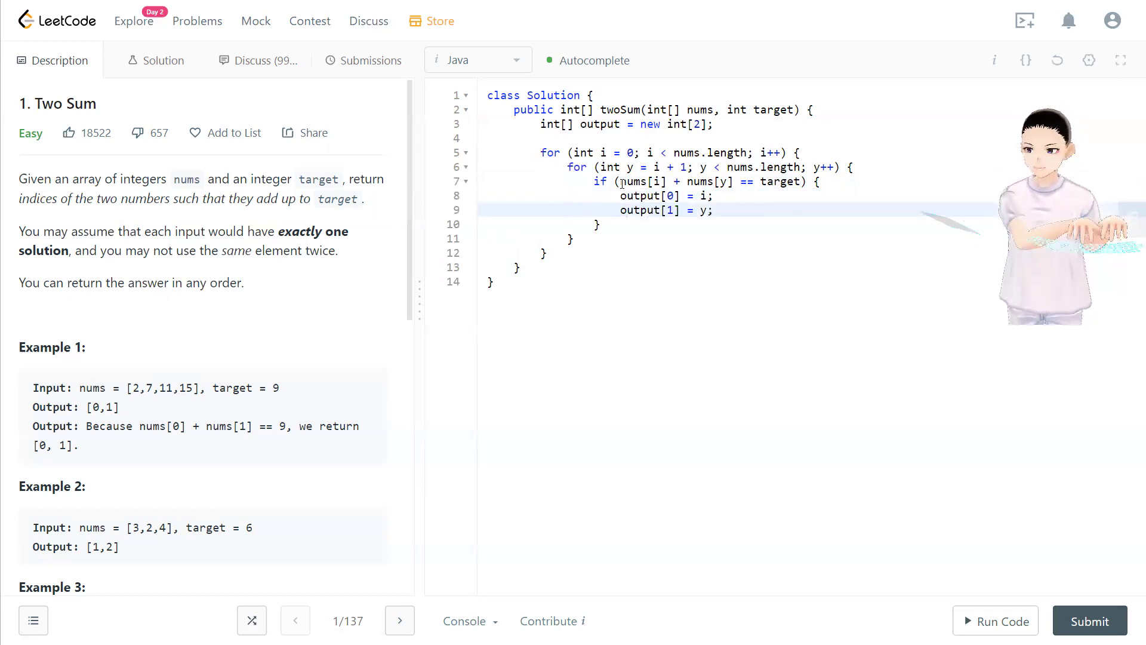
key(Return)
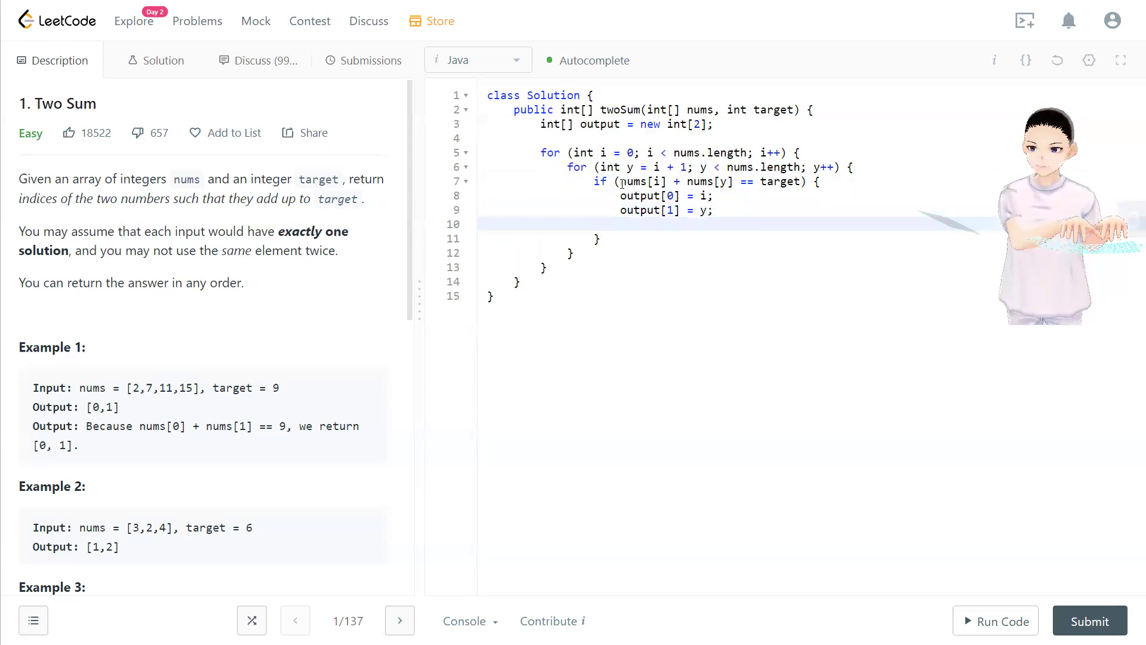
text(return output;)
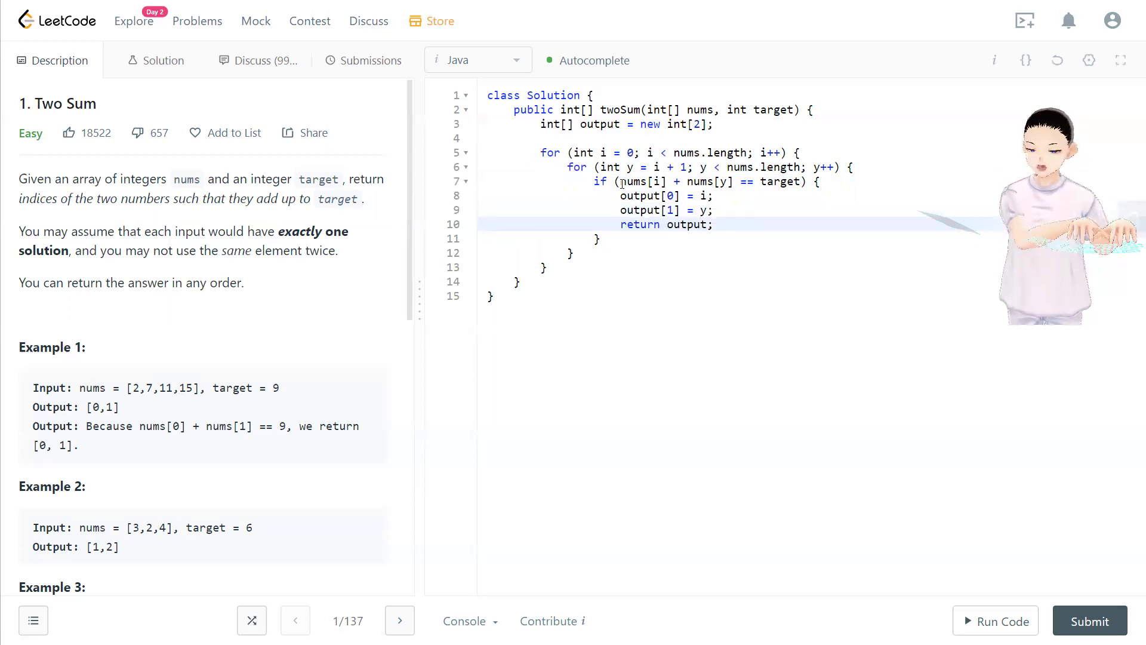
Step: Add return output; after the outer loop, then run and submit the solution
click(580, 270)
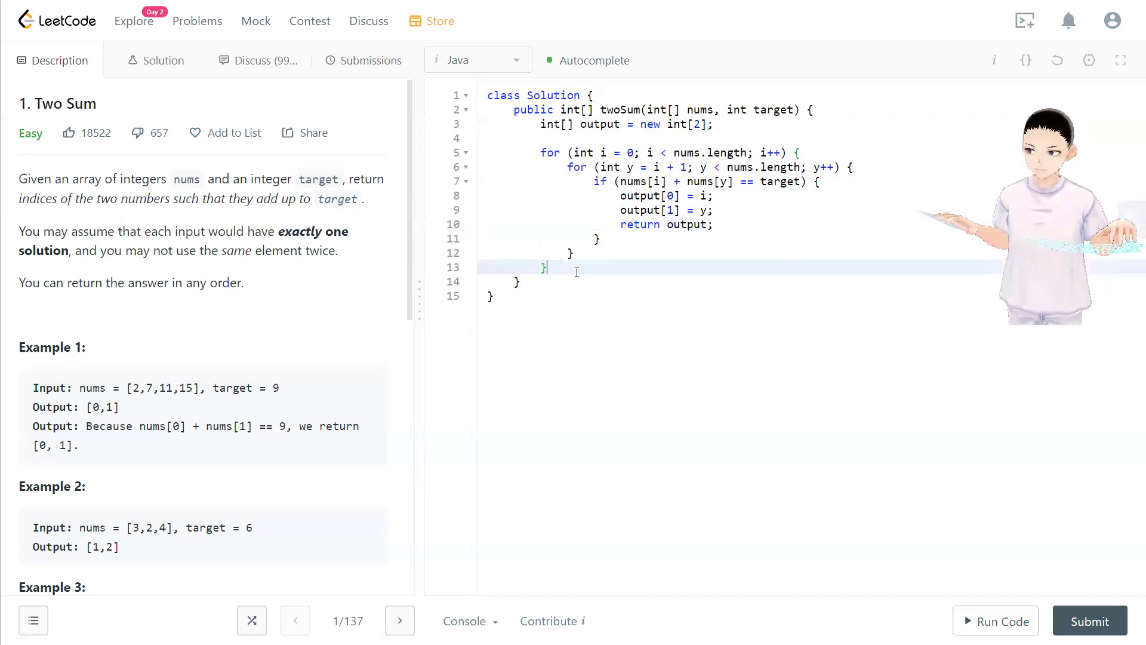
key(Return)
text(return output;)
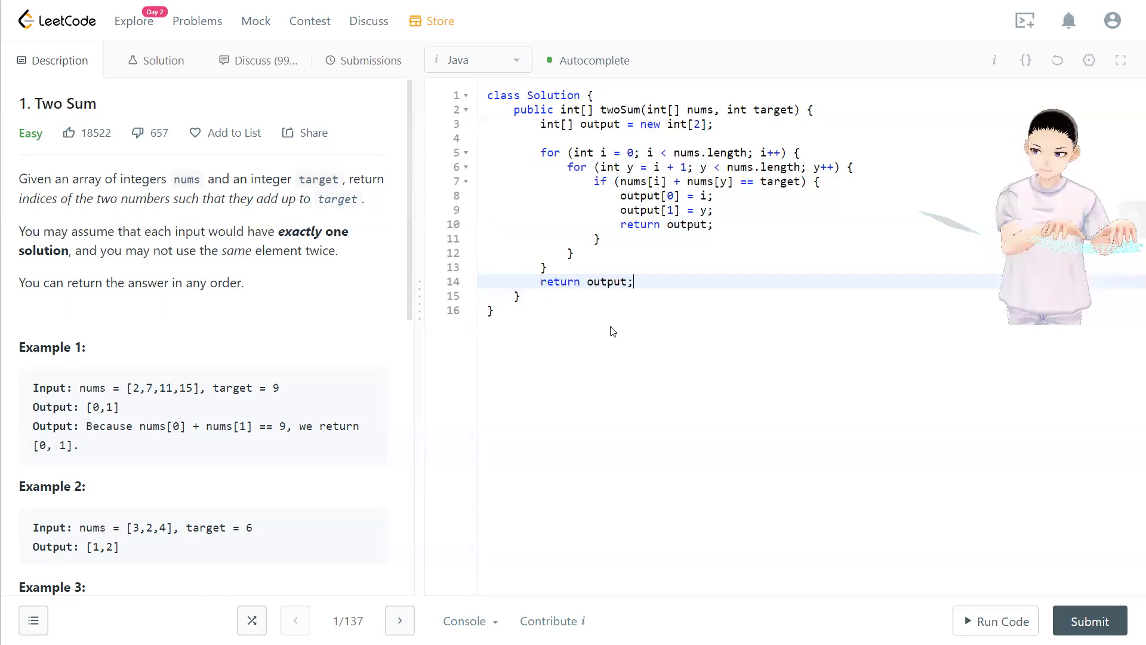
click(1010, 626)
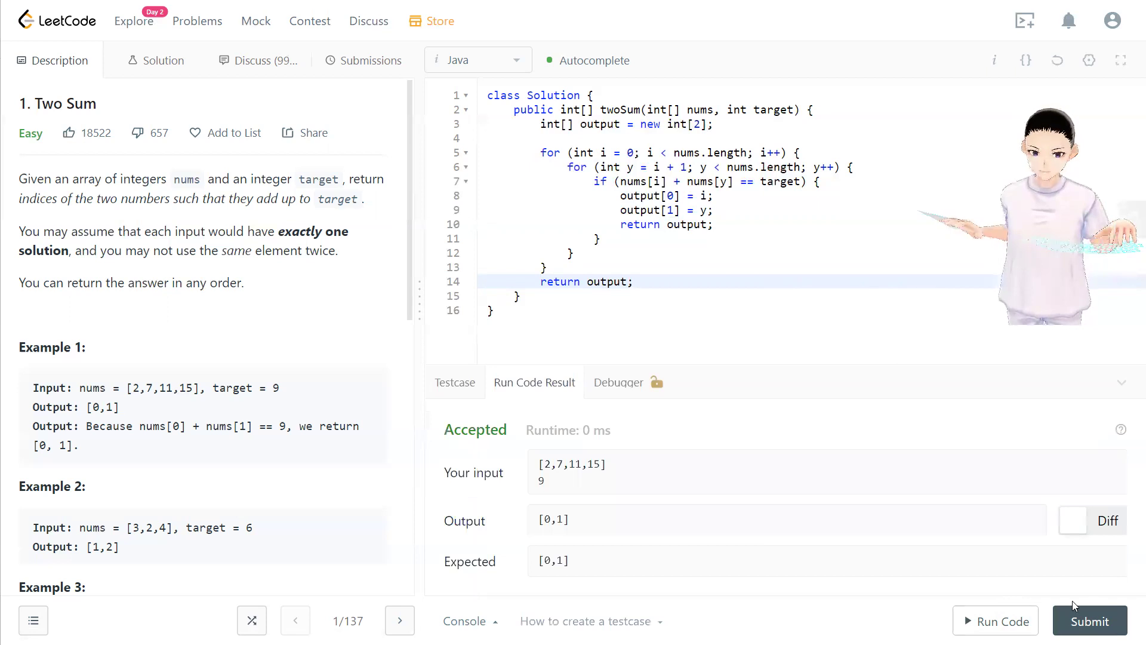
click(1086, 621)
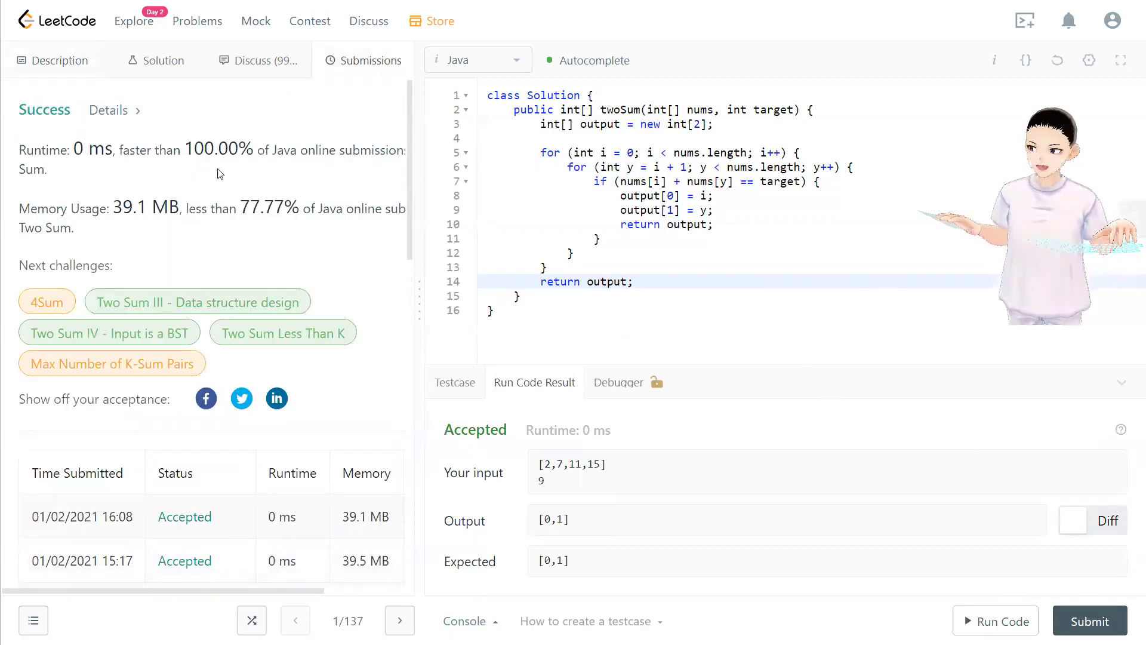
drag(184, 150, 255, 153)
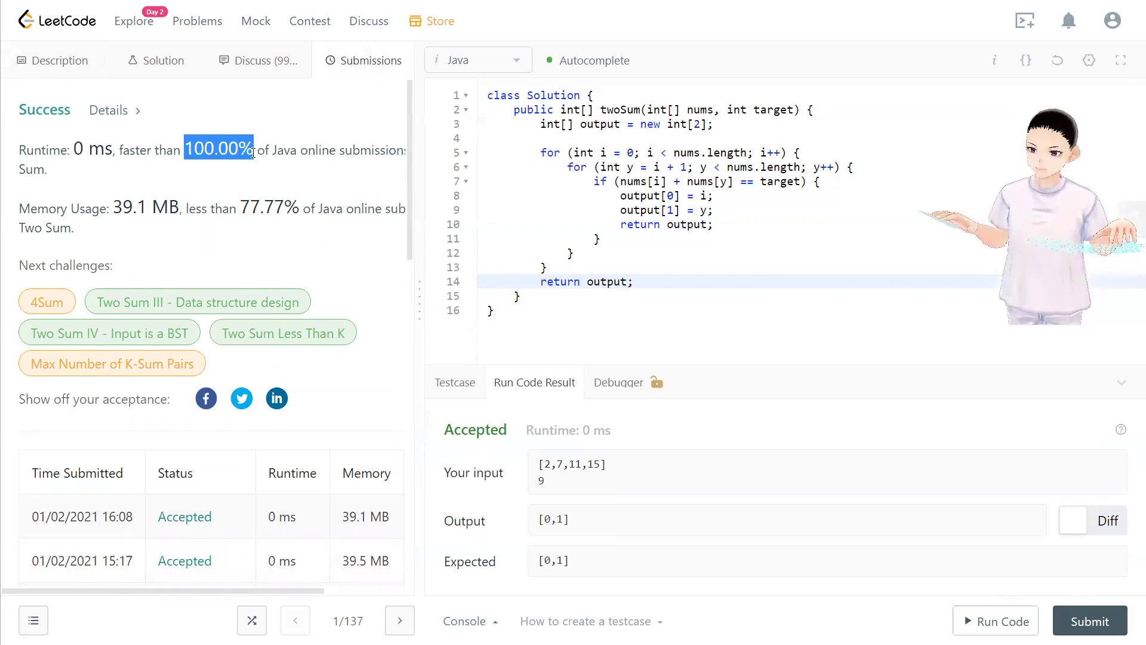
click(256, 171)
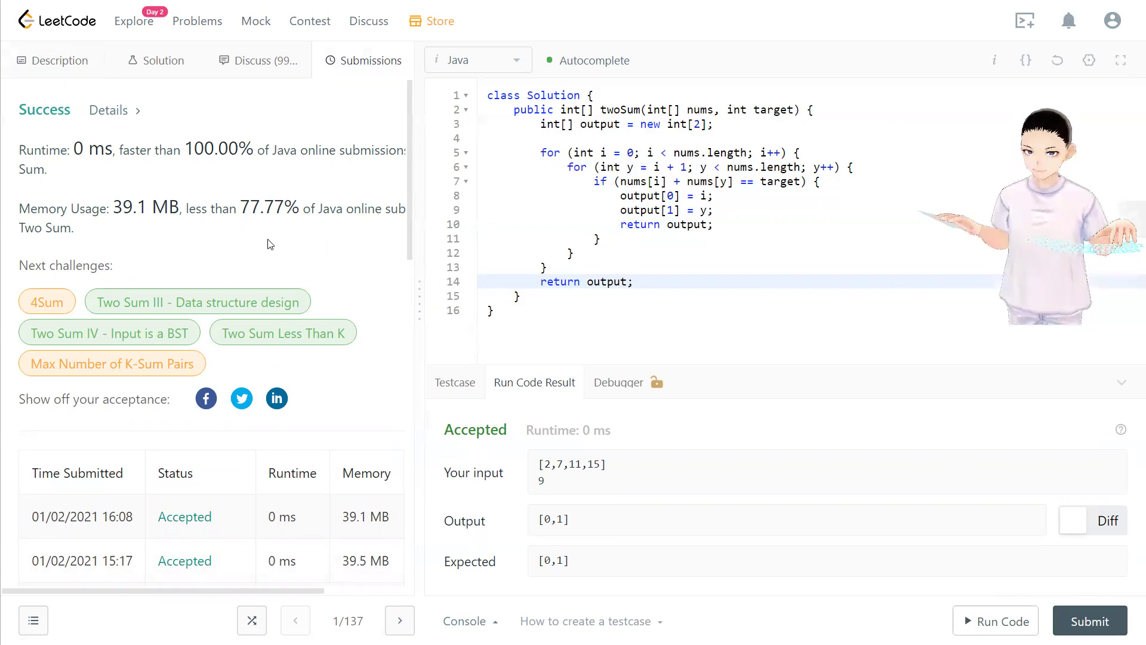
drag(240, 208, 285, 207)
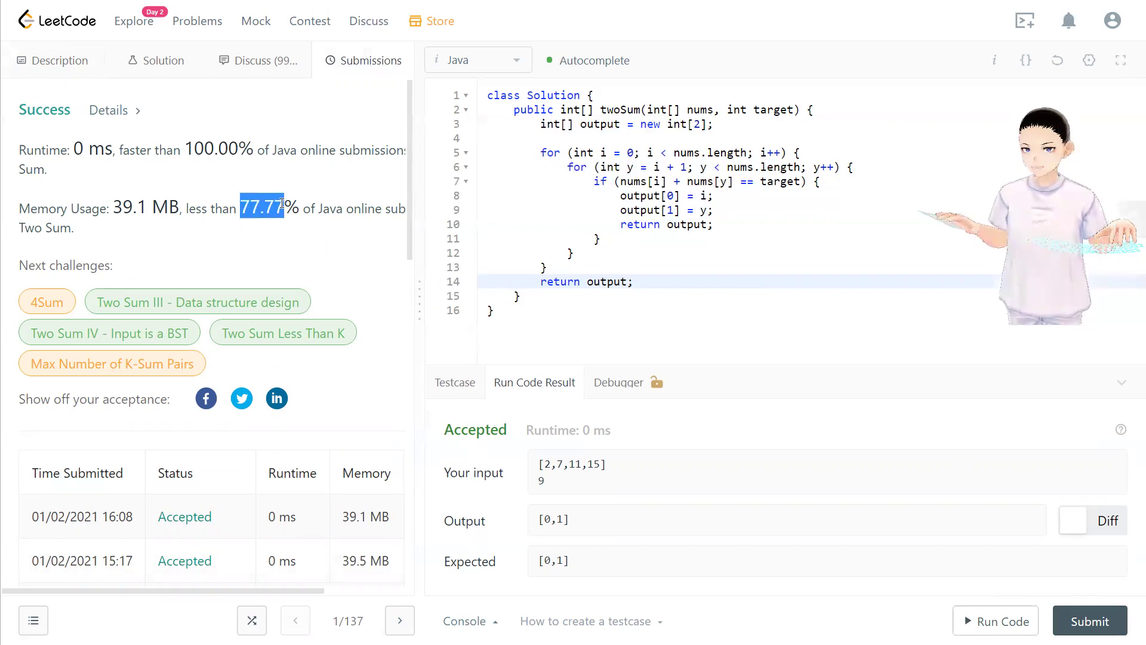
click(287, 220)
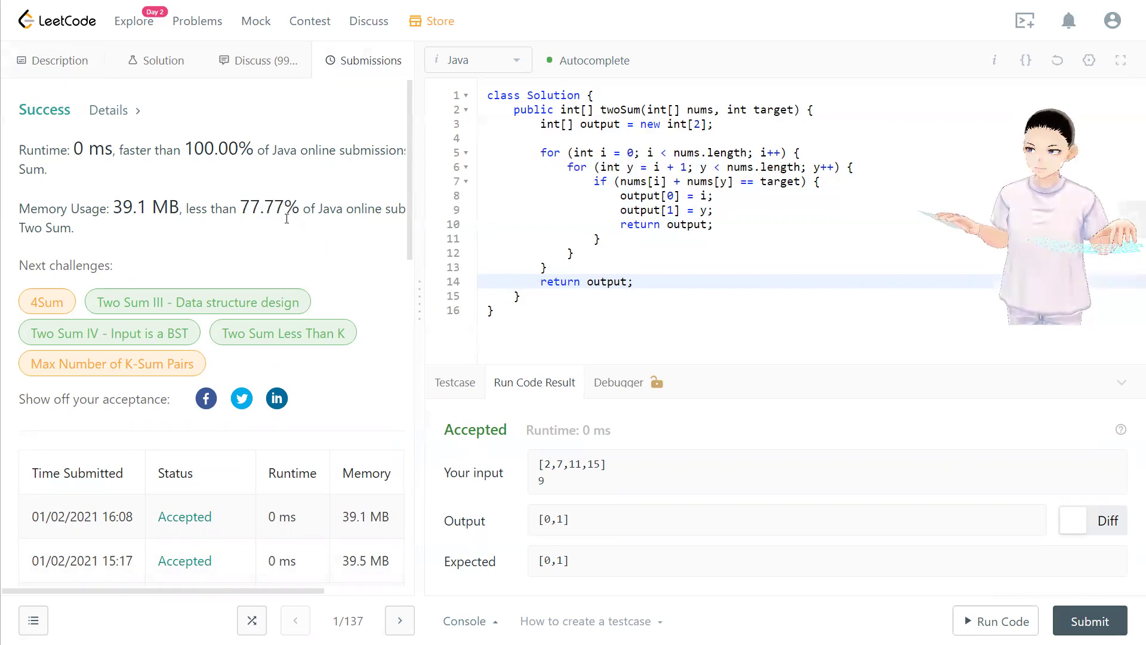
drag(187, 151, 238, 152)
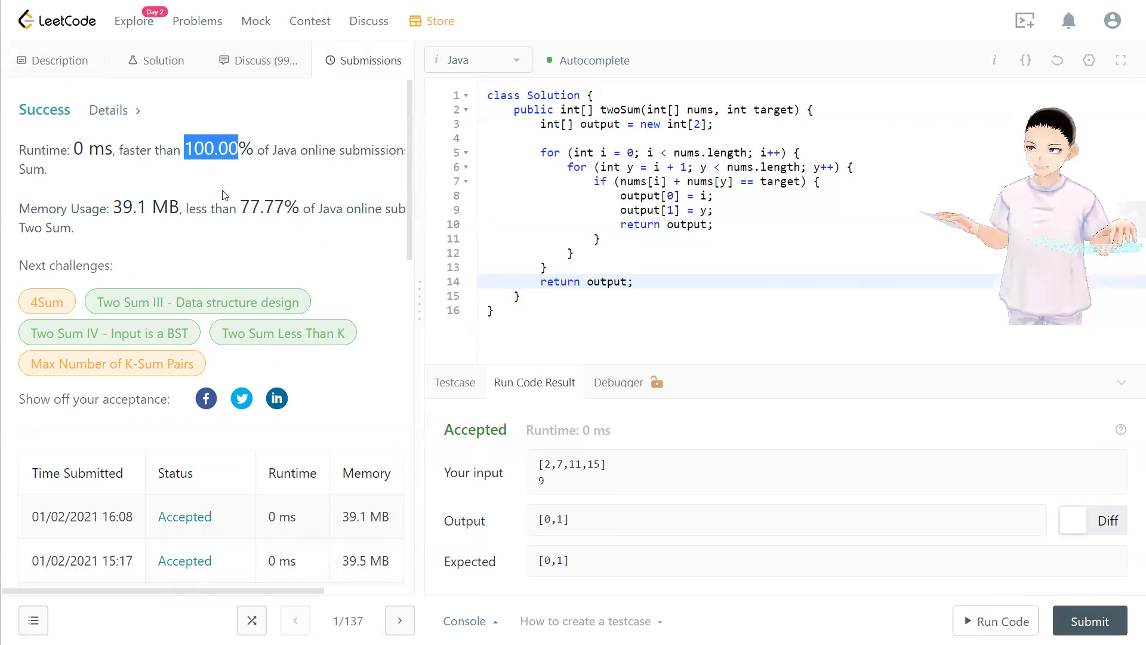
click(220, 178)
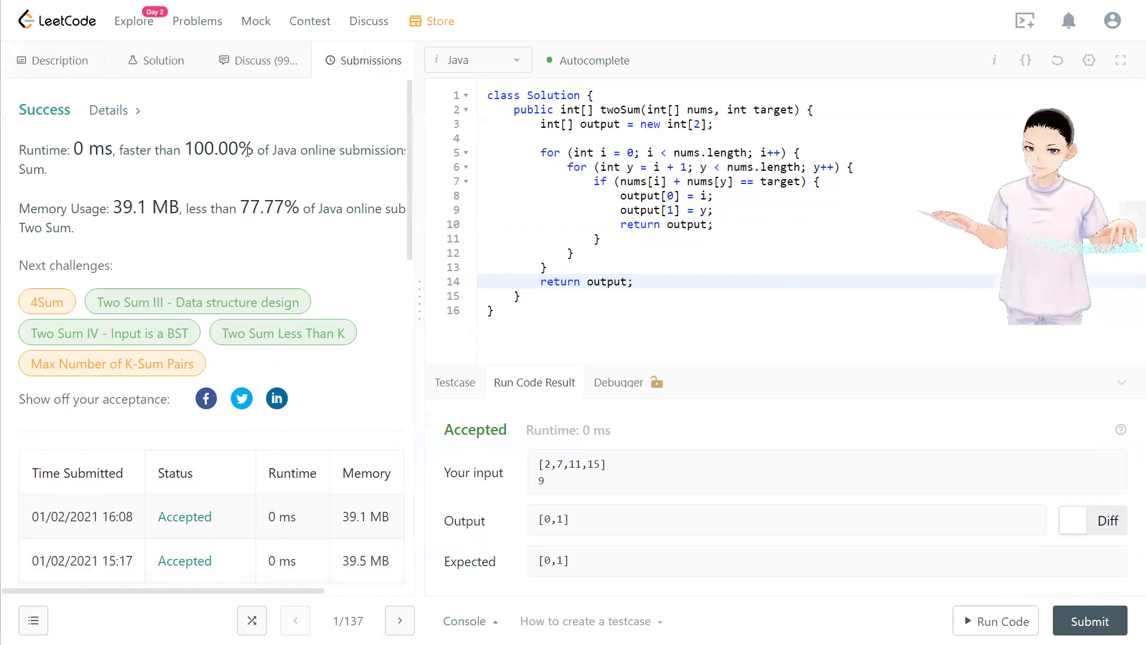
drag(240, 151, 185, 150)
click(215, 170)
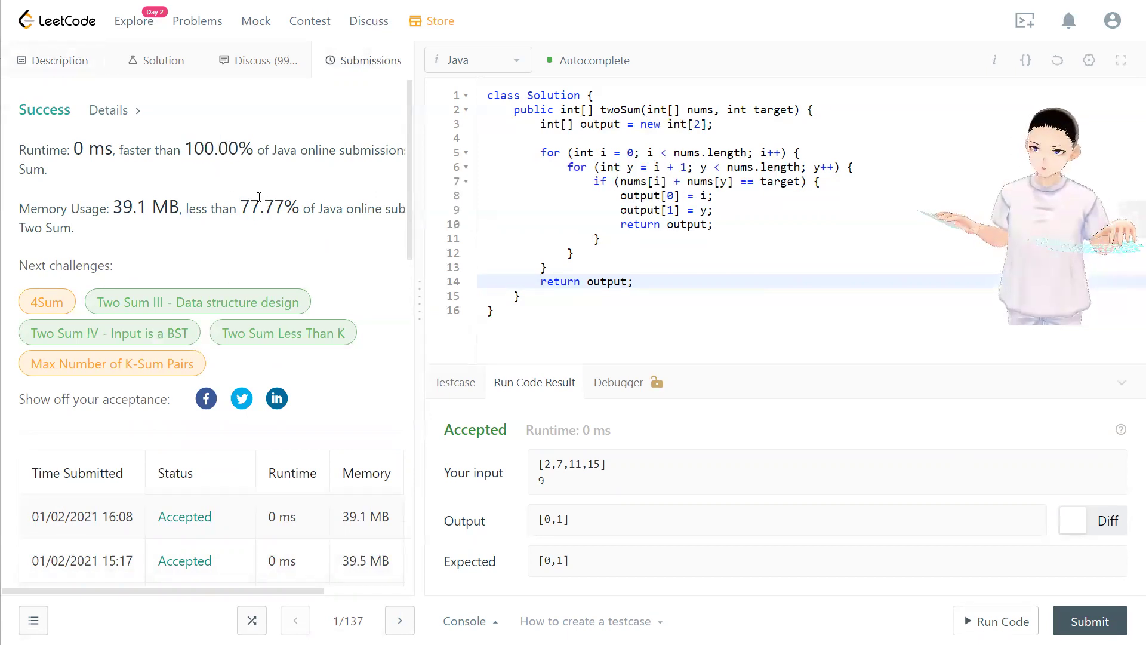